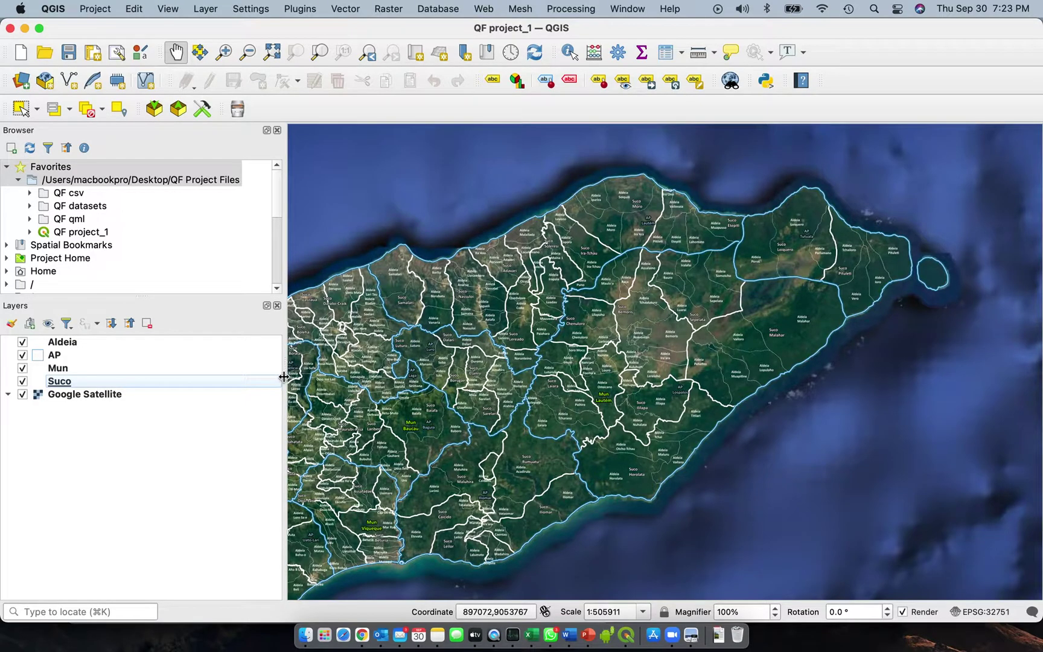
Drag the panel splitter left so the map canvas widens over the island
{"action": "left_click_drag", "start_coordinate": [283, 376], "coordinate": [192, 374]}
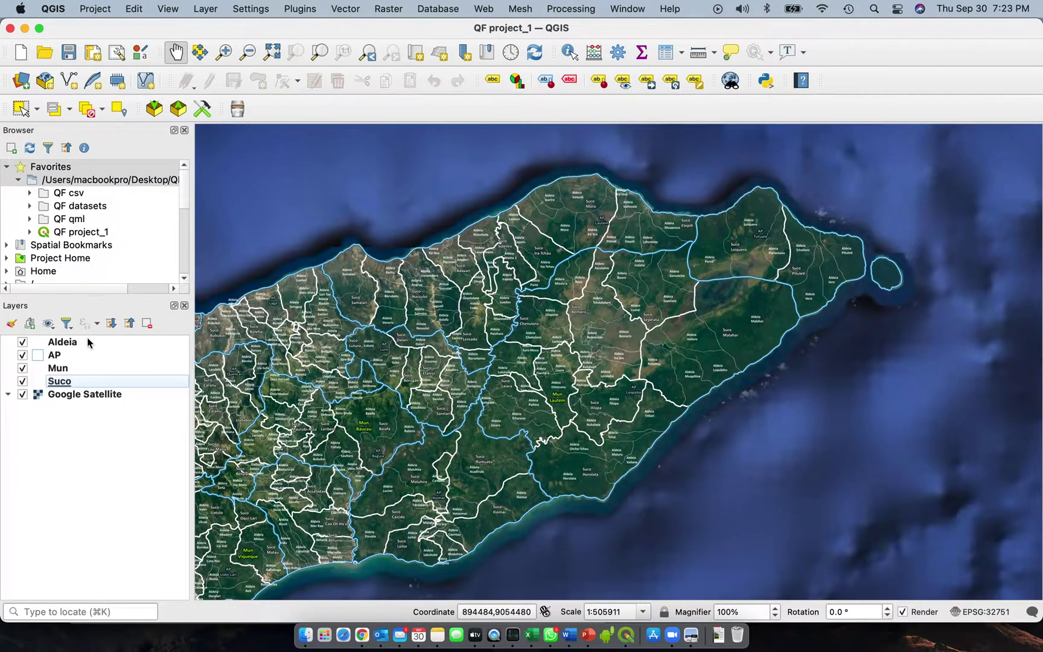
{"action": "mouse_move", "coordinate": [87, 341]}
Start a New Shapefile Layer with project CRS EPSG:32751 and Point geometry
{"action": "left_click", "coordinate": [212, 9]}
{"action": "mouse_move", "coordinate": [240, 49]}
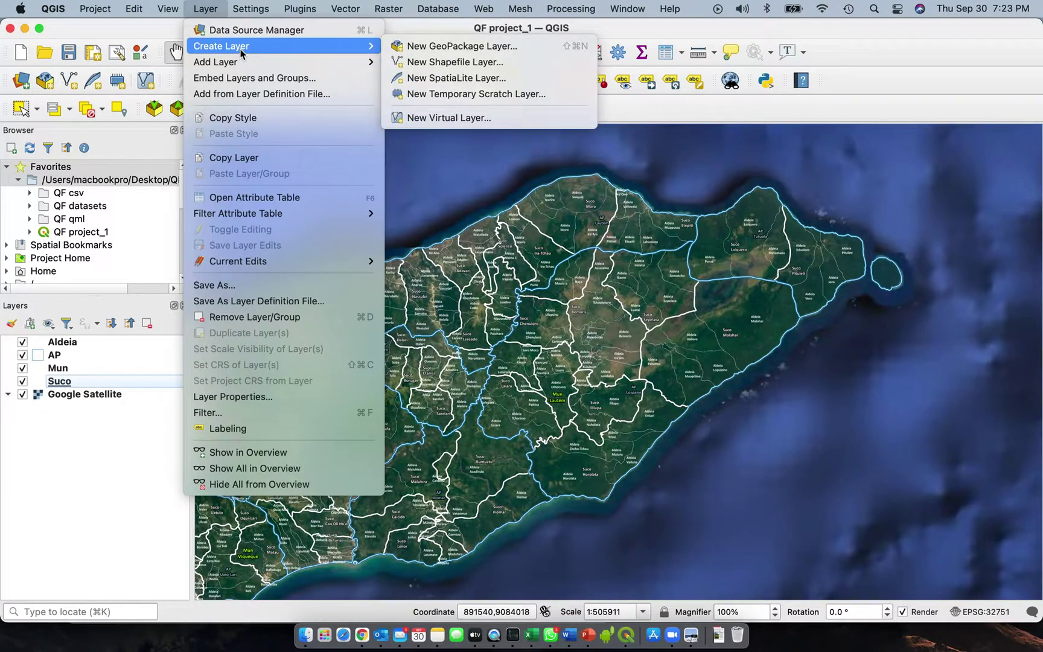
{"action": "left_click", "coordinate": [454, 63]}
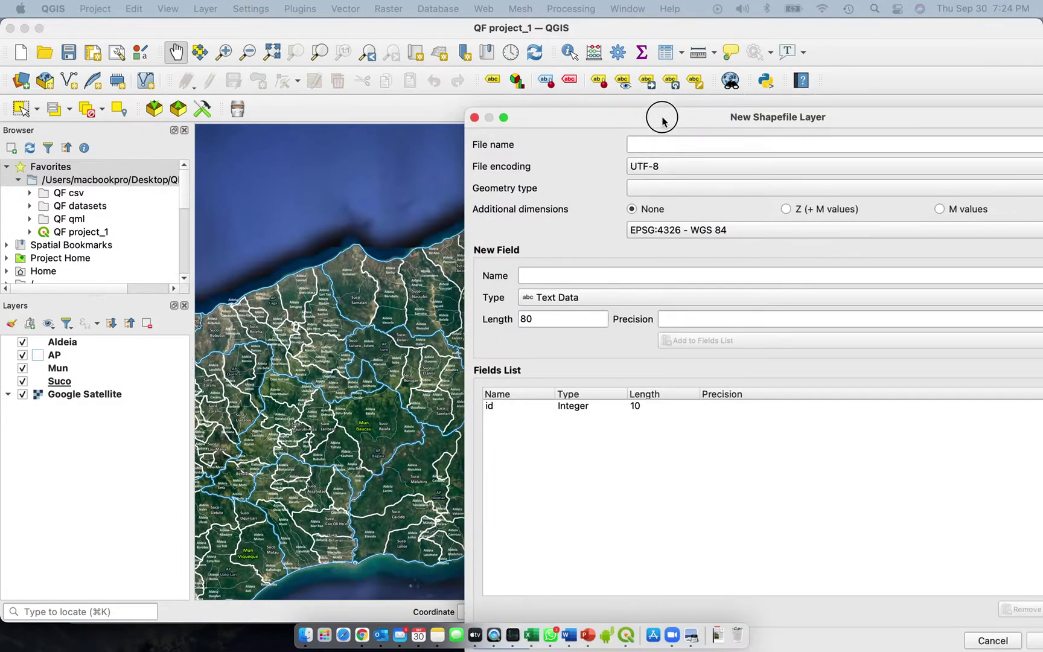
{"action": "left_click_drag", "start_coordinate": [663, 117], "coordinate": [384, 48]}
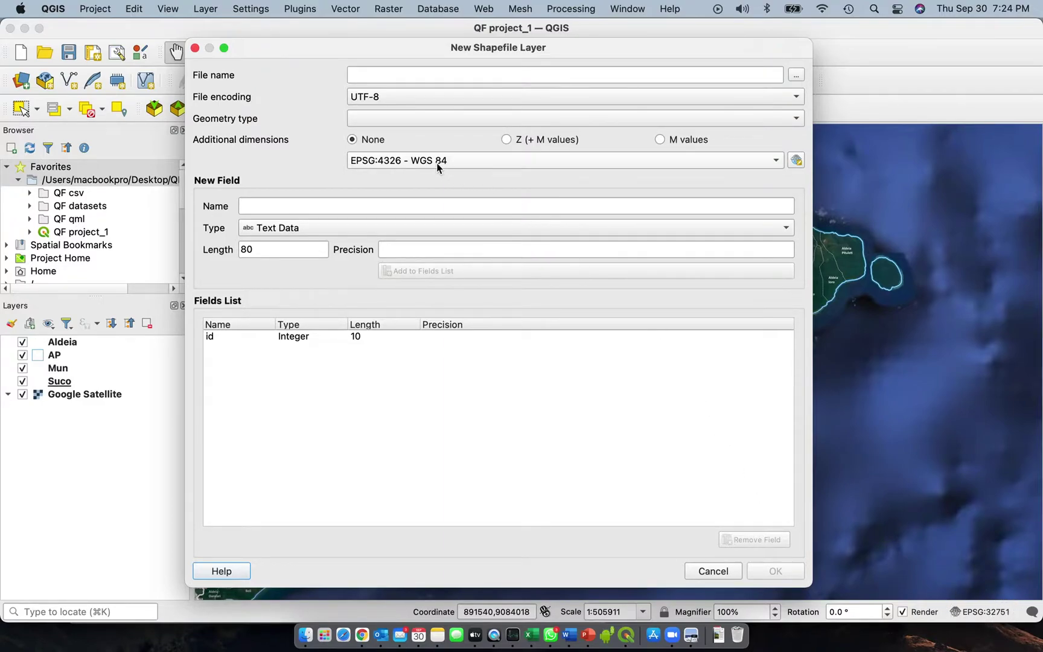
{"action": "left_click", "coordinate": [775, 162]}
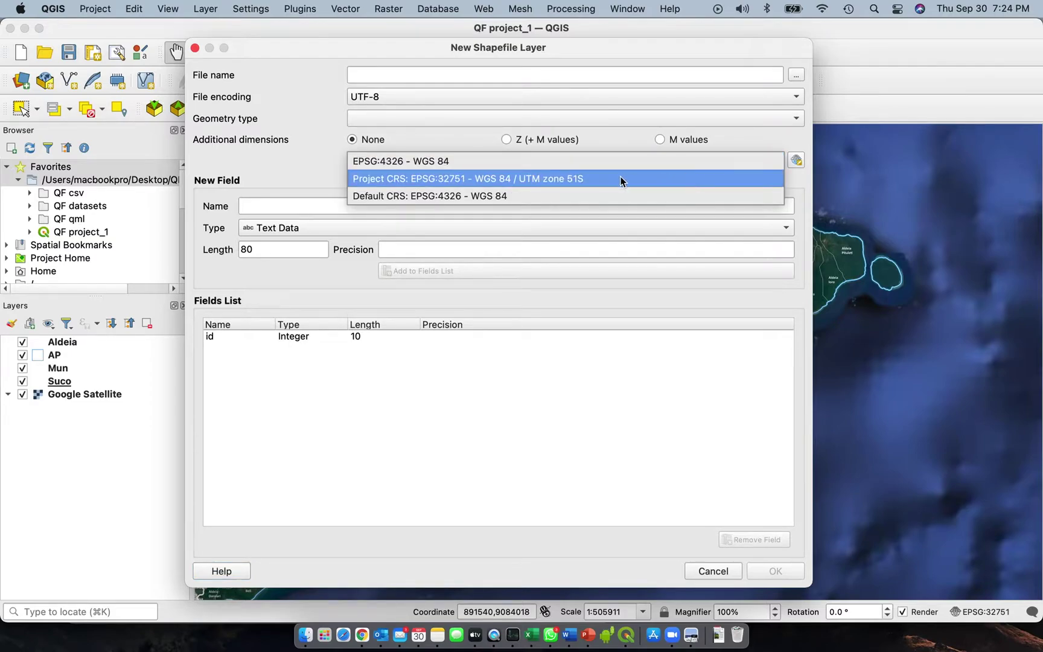
{"action": "left_click", "coordinate": [449, 182]}
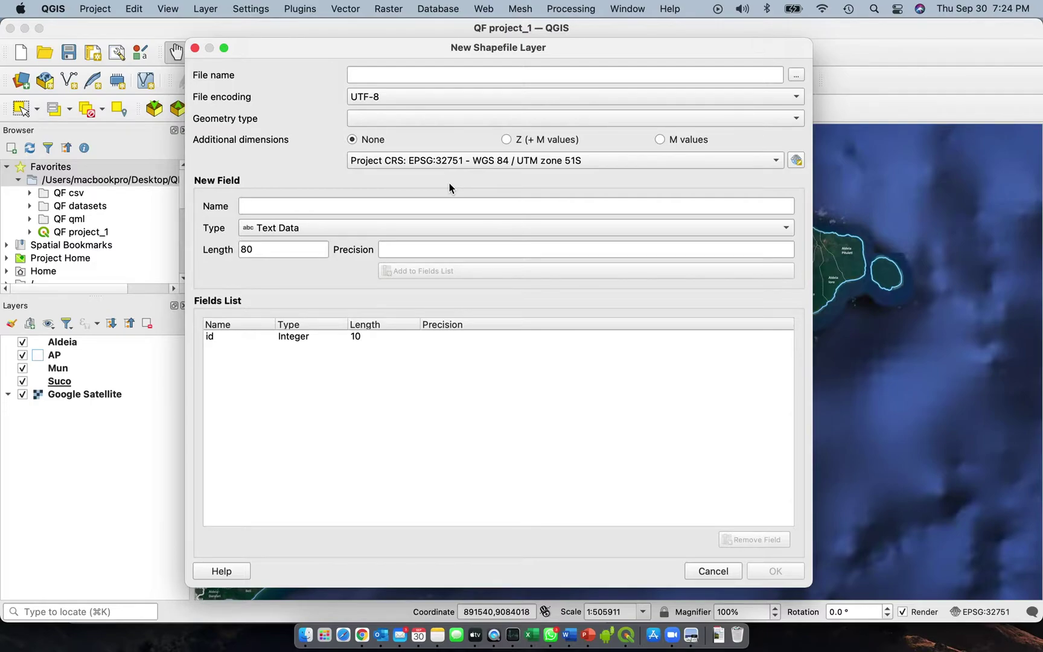
{"action": "left_click", "coordinate": [794, 119]}
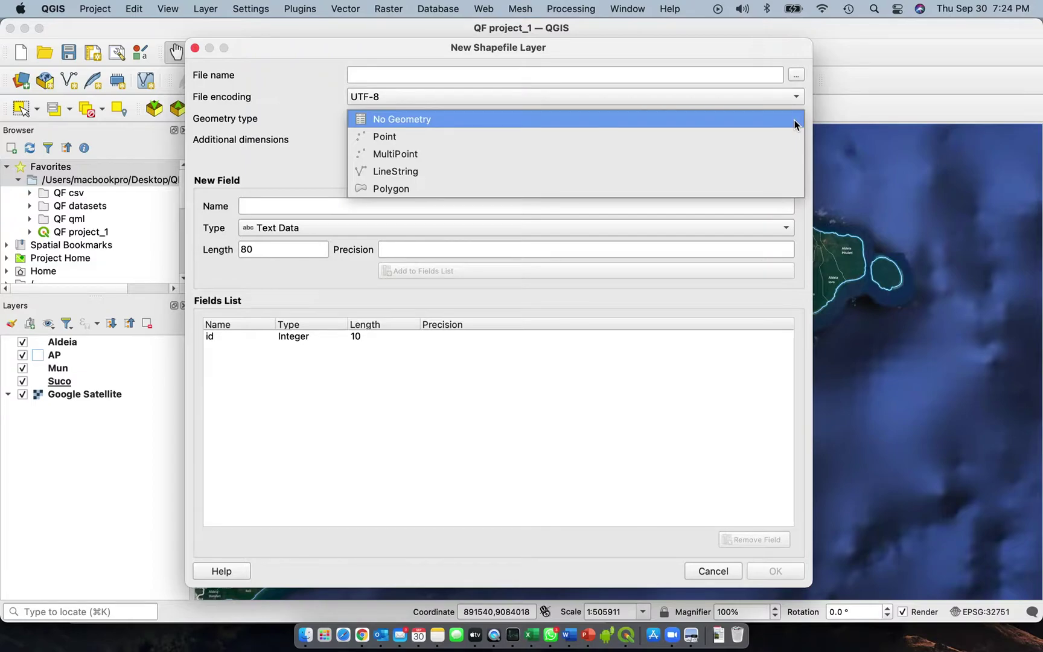
{"action": "left_click", "coordinate": [622, 141]}
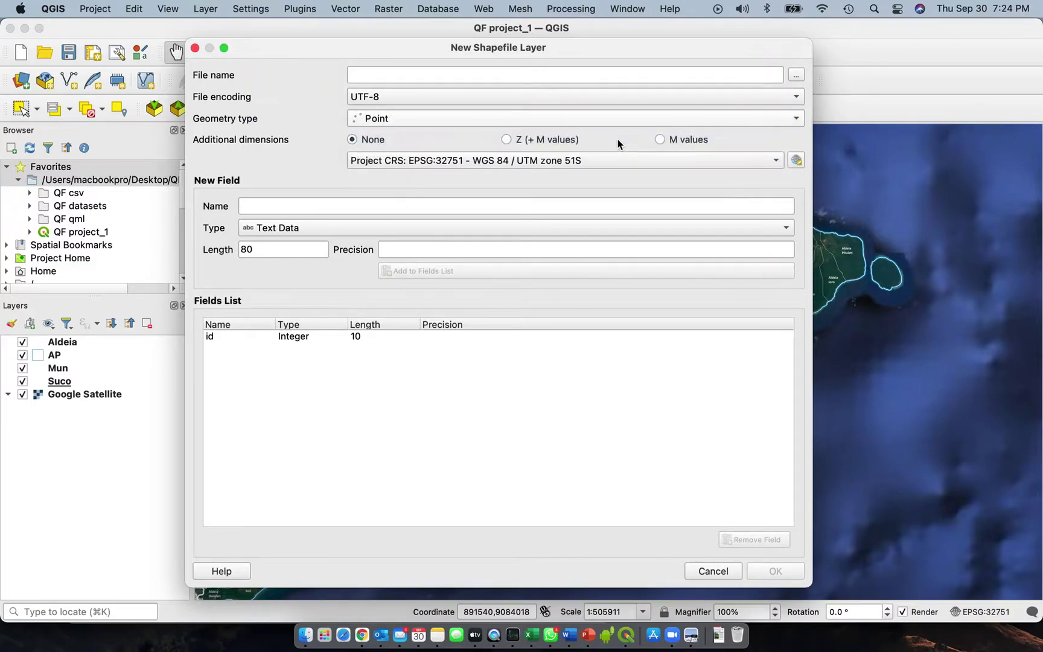
{"action": "left_click", "coordinate": [795, 76]}
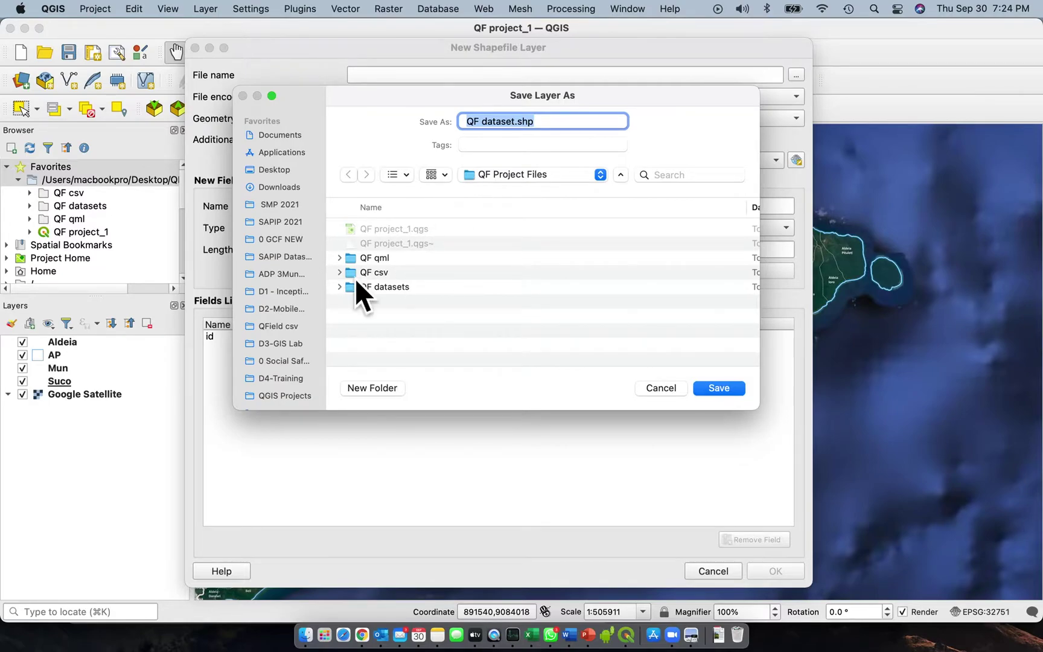
Save the new layer as my_point1.shp in Desktop/QF Project Files/QF datasets
{"action": "left_click", "coordinate": [277, 170]}
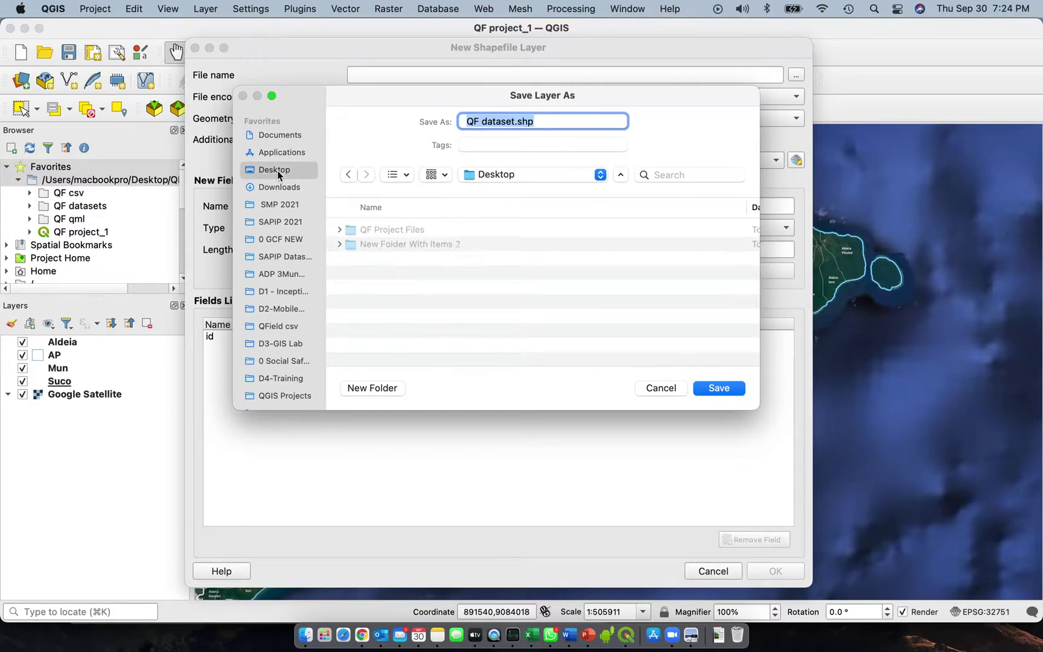
{"action": "double_click", "coordinate": [414, 242]}
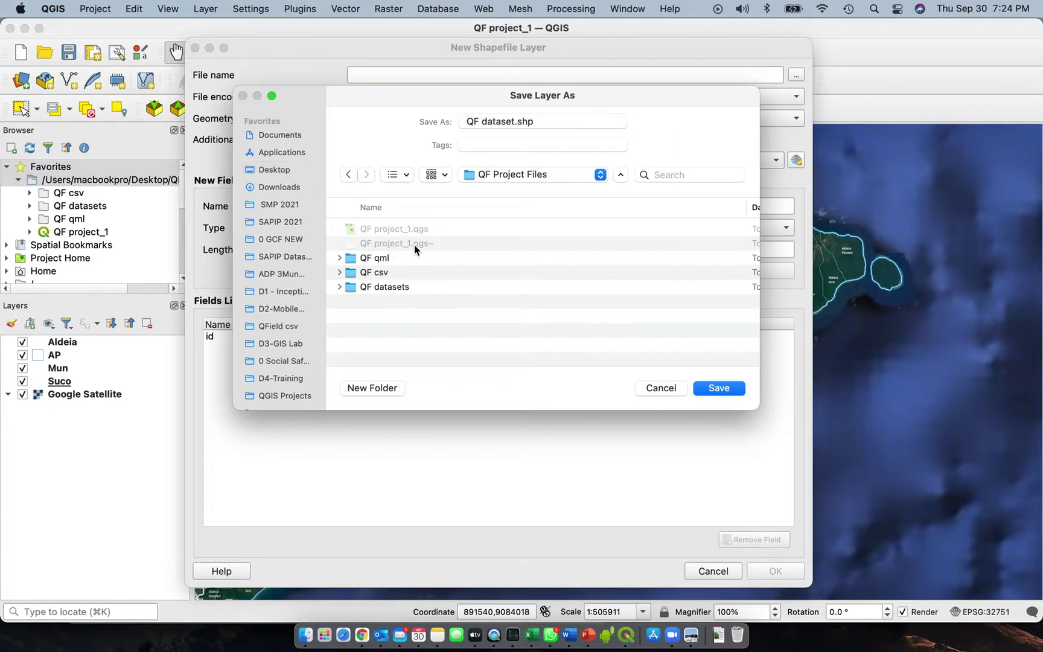
{"action": "double_click", "coordinate": [394, 289]}
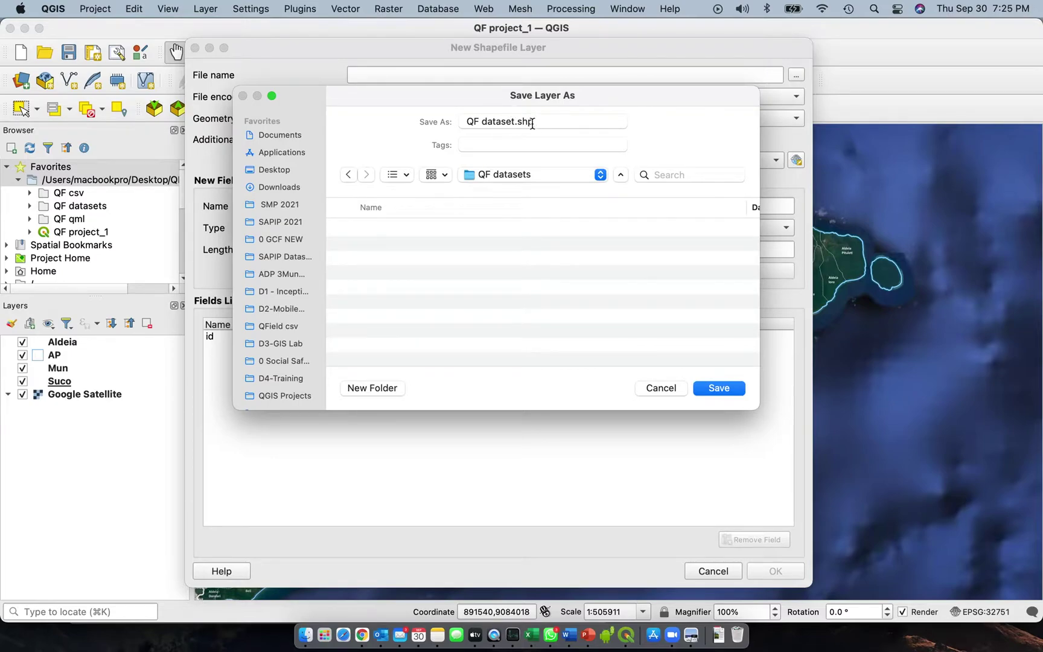
{"action": "triple_click", "coordinate": [459, 114]}
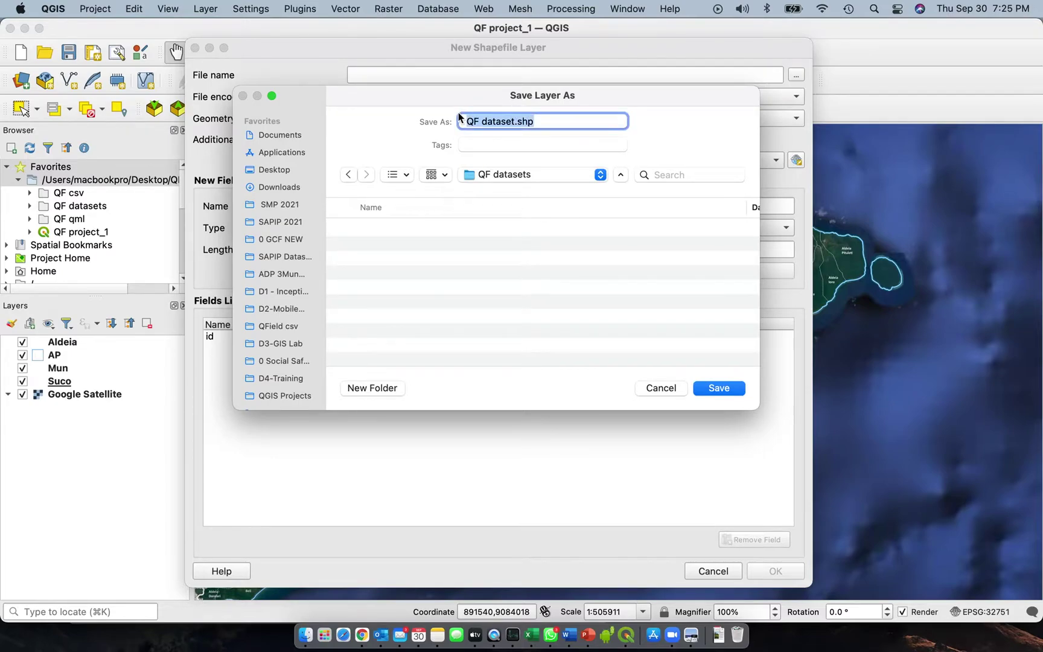
{"action": "type", "text": "my"}
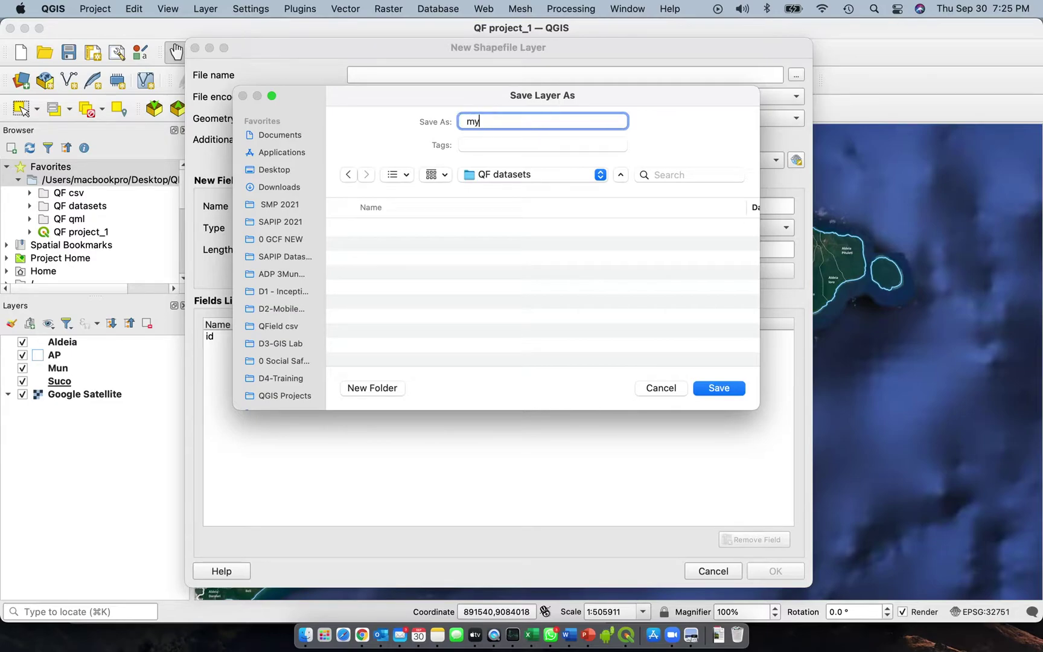
{"action": "type", "text": "_point1"}
{"action": "left_click", "coordinate": [720, 387]}
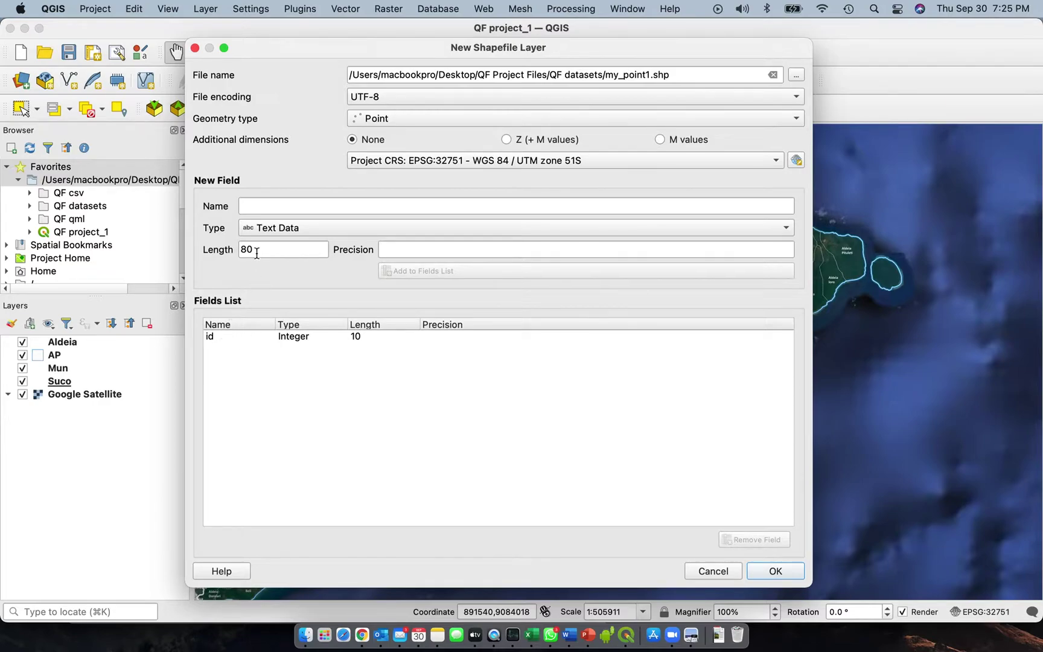
{"action": "left_click", "coordinate": [259, 205]}
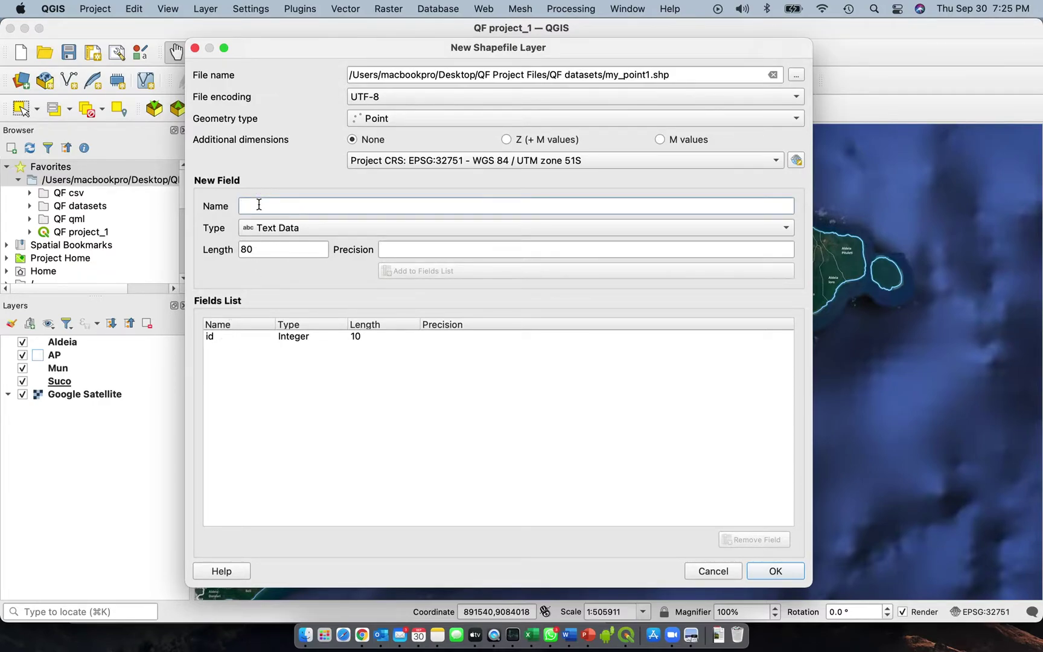
Add a field named date of type Date and create the my_point1 layer
{"action": "type", "text": "date"}
{"action": "left_click", "coordinate": [322, 229]}
{"action": "left_click", "coordinate": [292, 282]}
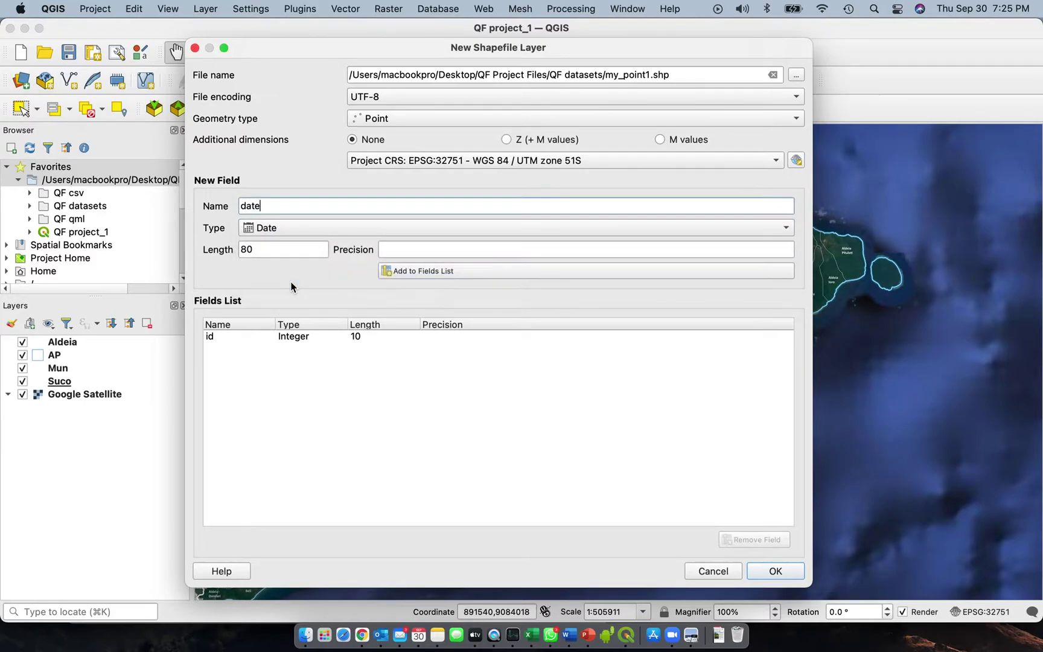
{"action": "left_click", "coordinate": [403, 270]}
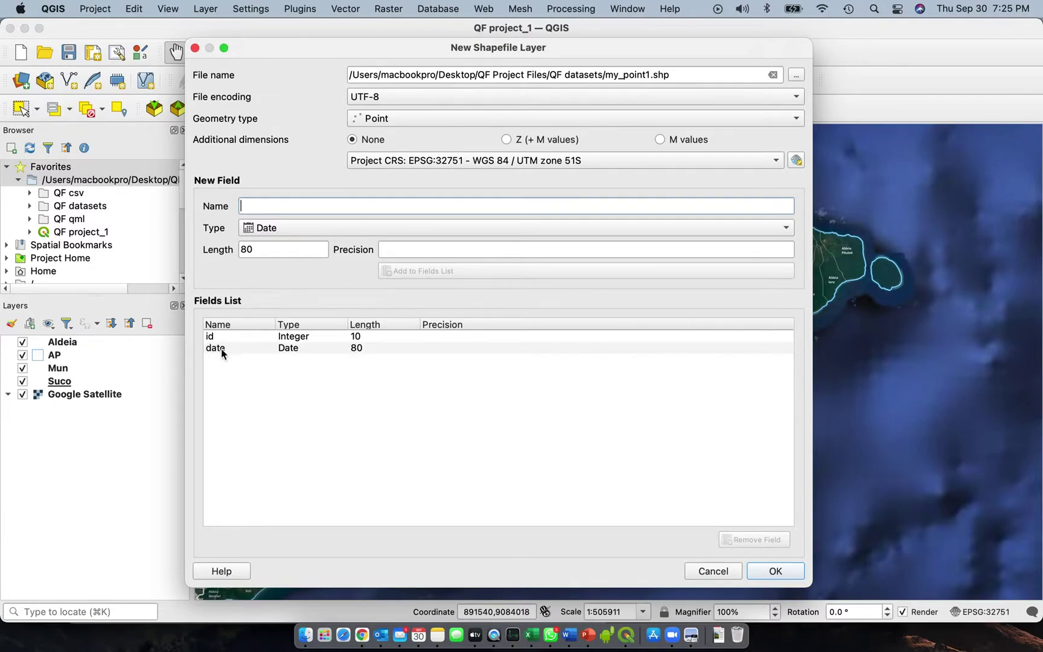
{"action": "left_click", "coordinate": [776, 572]}
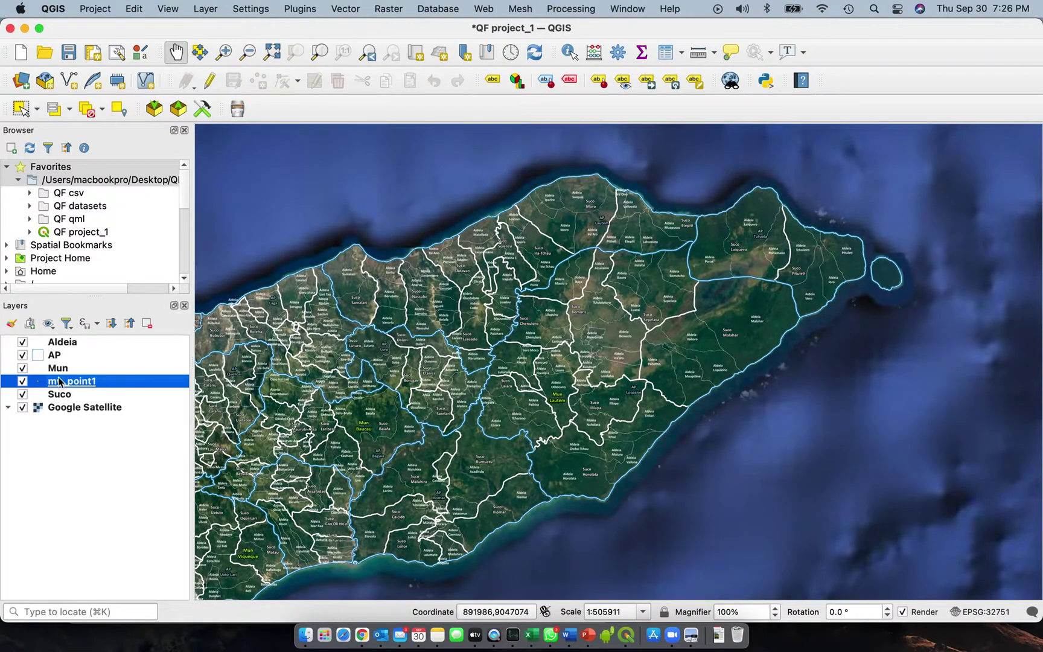
Move my_point1 to the top of Layers and inspect its empty id/date attribute table
{"action": "left_click_drag", "start_coordinate": [91, 383], "coordinate": [109, 341]}
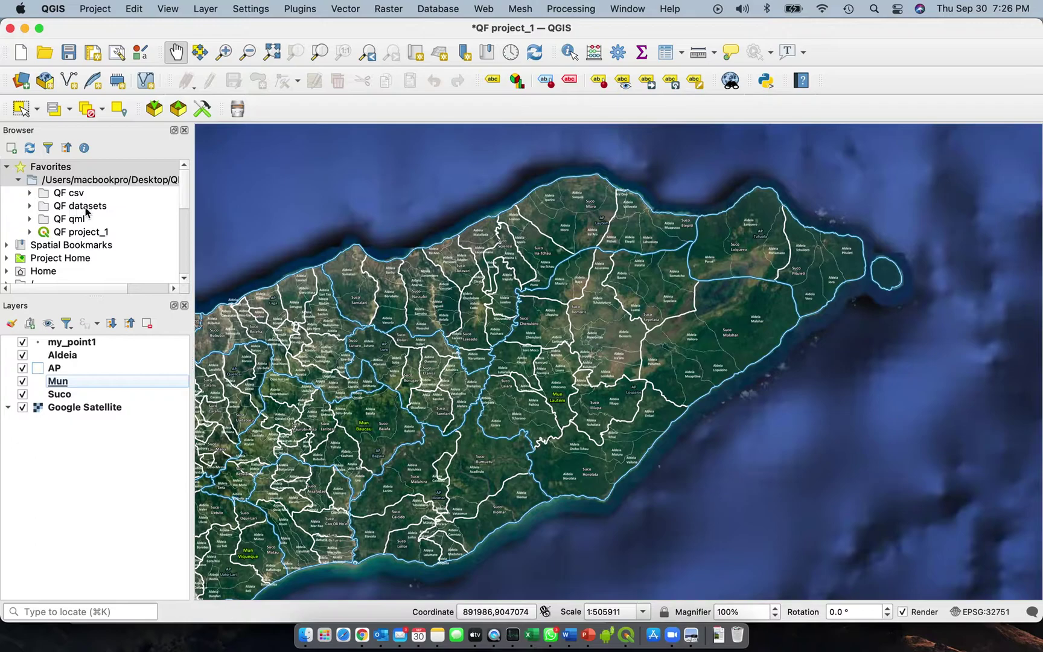
{"action": "left_click", "coordinate": [30, 205]}
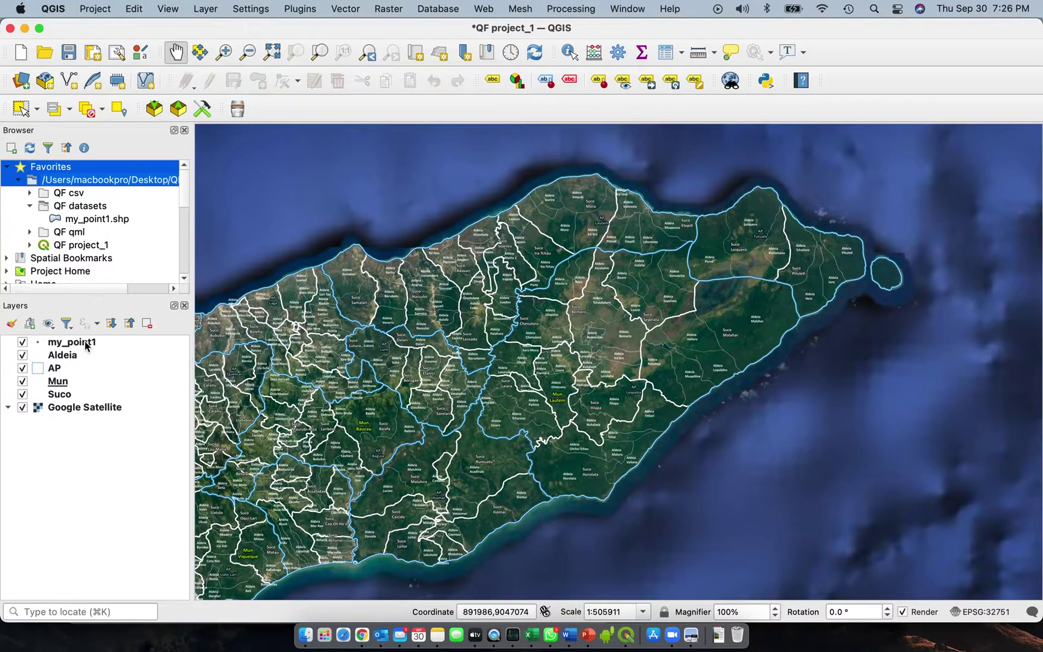
{"action": "mouse_move", "coordinate": [86, 345]}
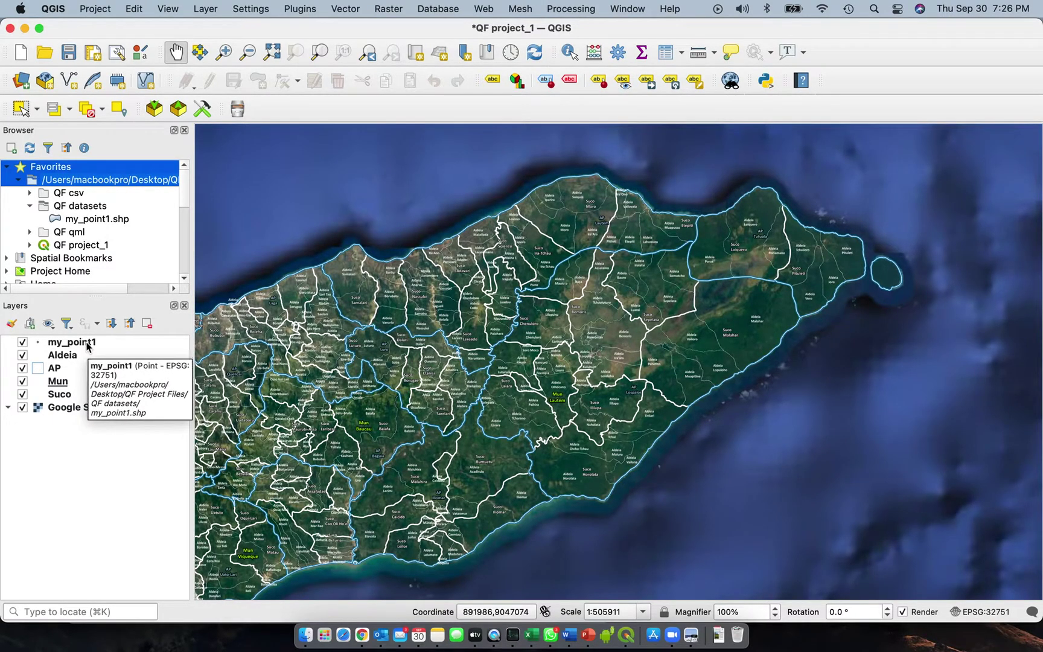
{"action": "right_click", "coordinate": [86, 345]}
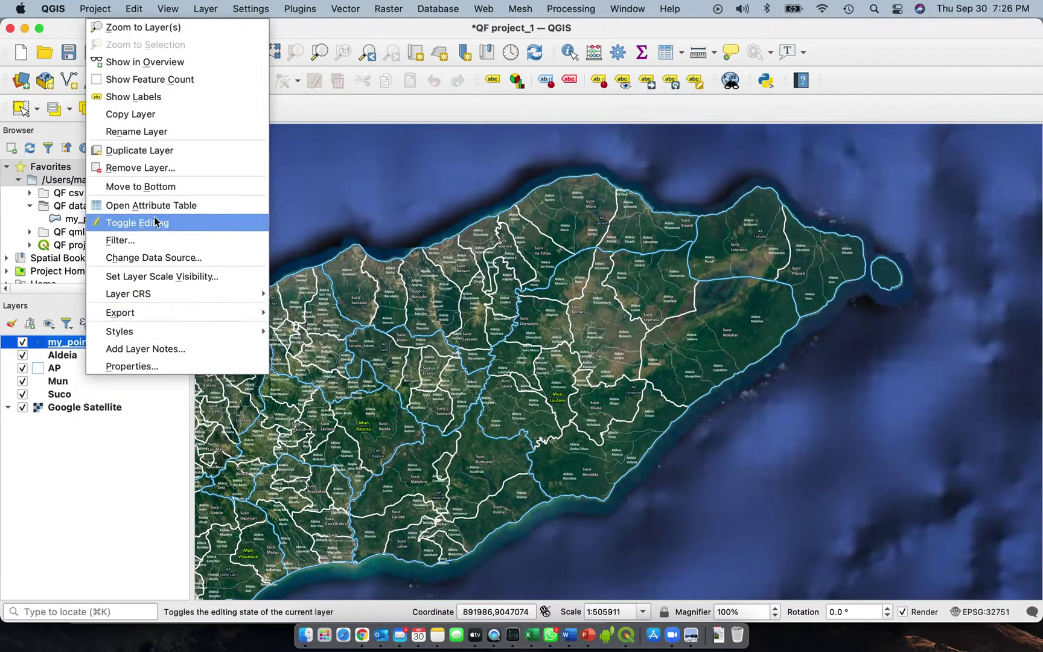
{"action": "left_click", "coordinate": [171, 205]}
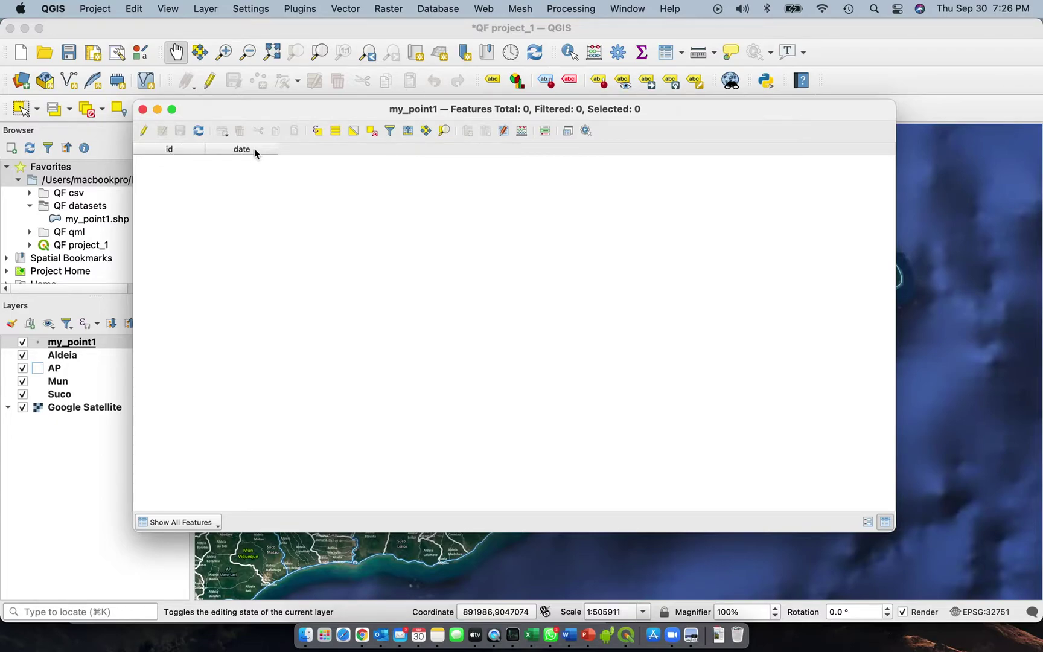
{"action": "left_click", "coordinate": [143, 110]}
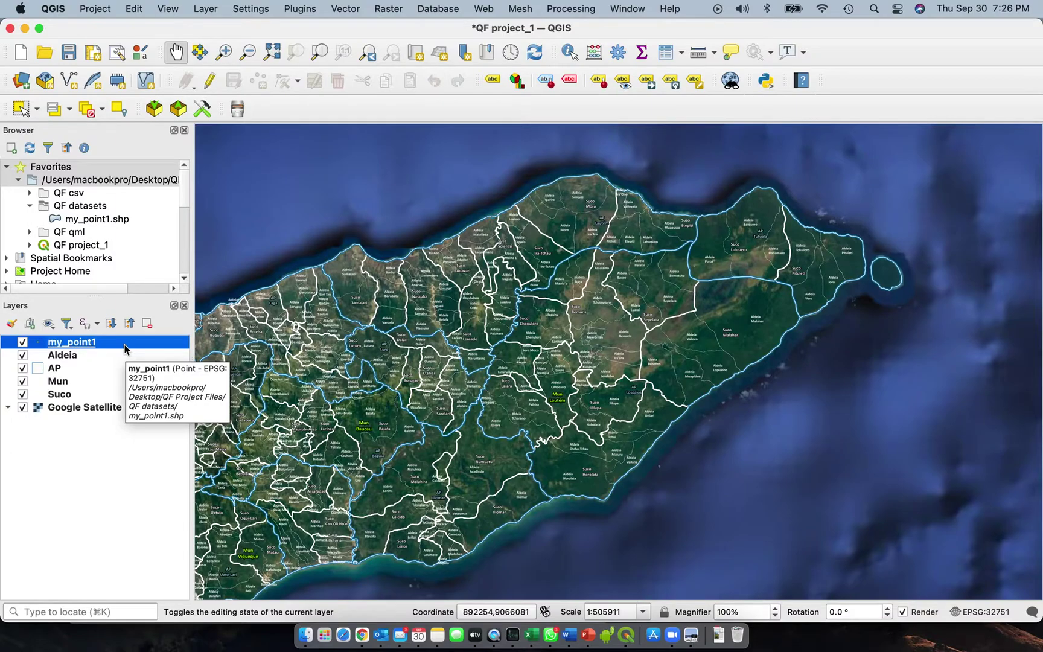
{"action": "left_click", "coordinate": [207, 9]}
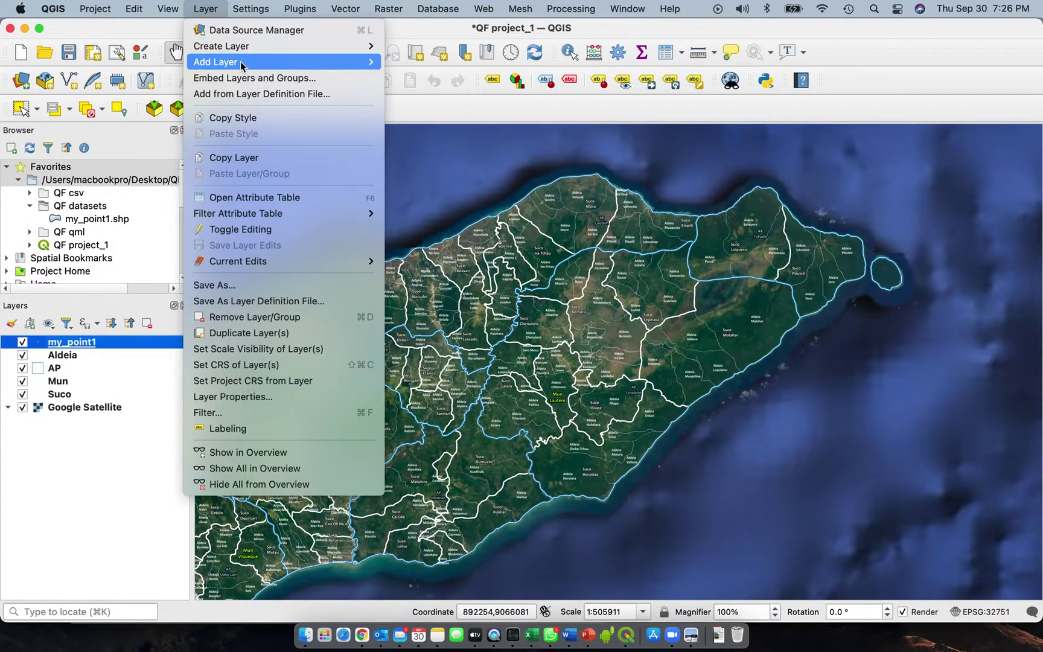
Set up a LineString shapefile in EPSG:32751 saved as my_line1.shp
{"action": "mouse_move", "coordinate": [241, 63]}
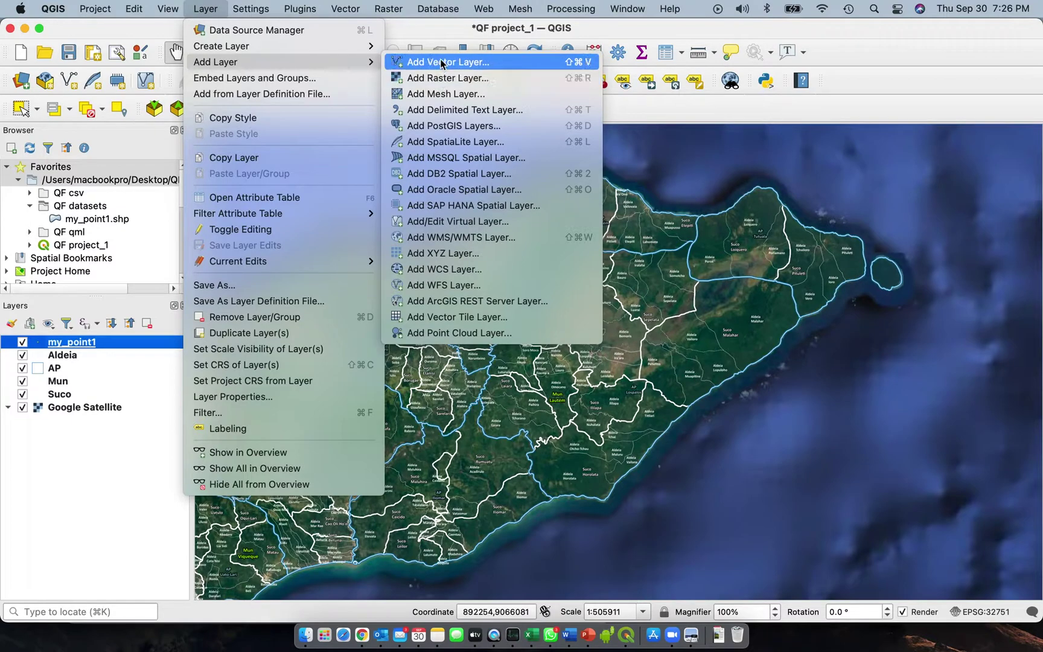
{"action": "mouse_move", "coordinate": [341, 45]}
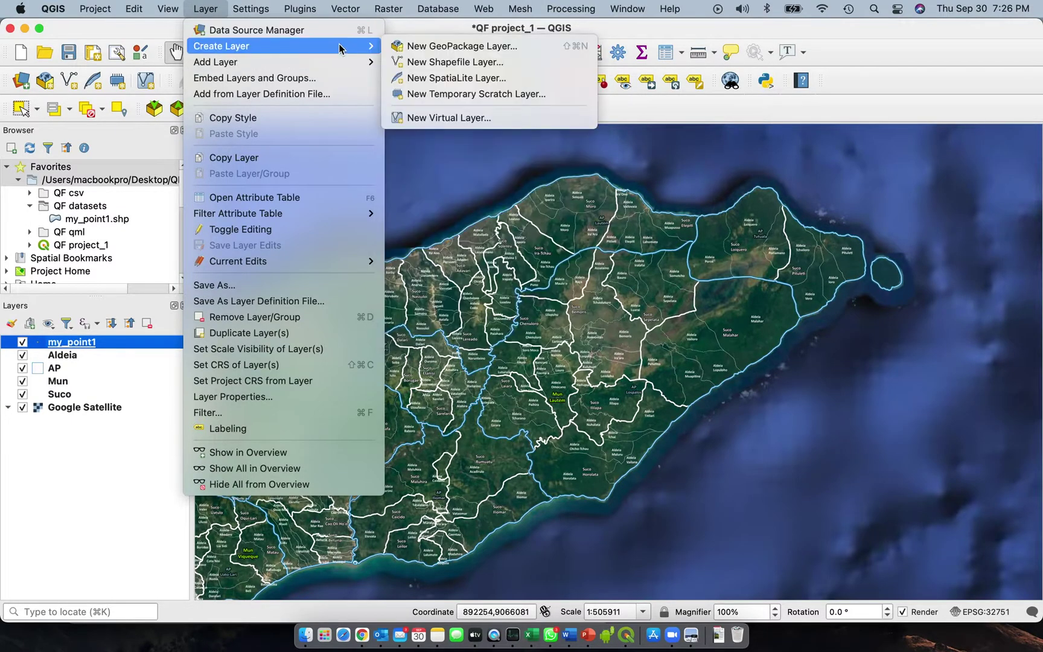
{"action": "left_click", "coordinate": [441, 62]}
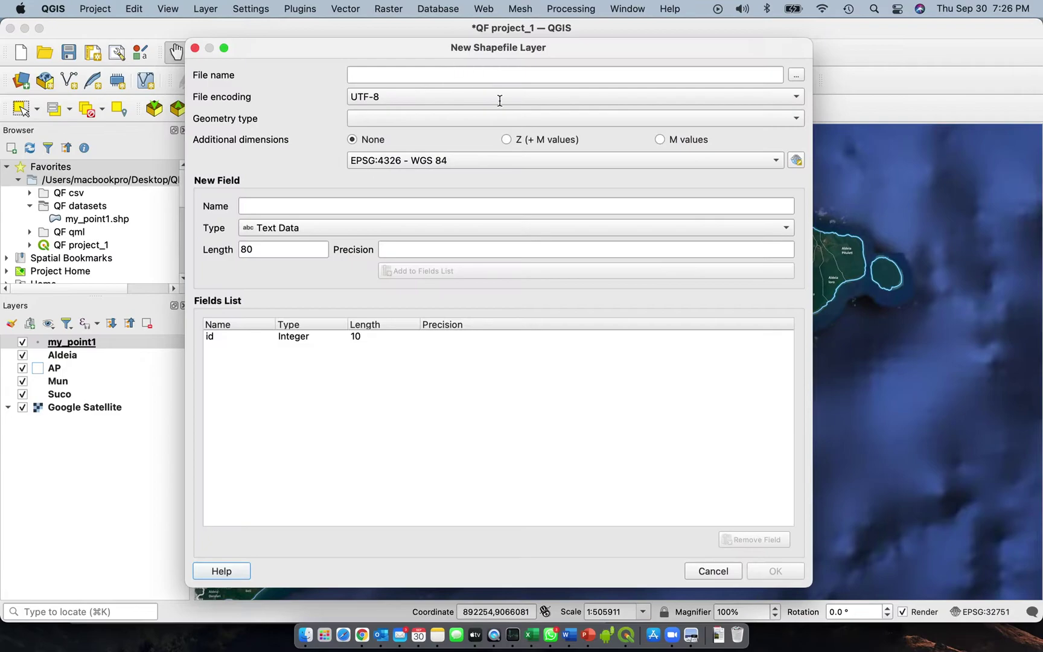
{"action": "left_click", "coordinate": [794, 117]}
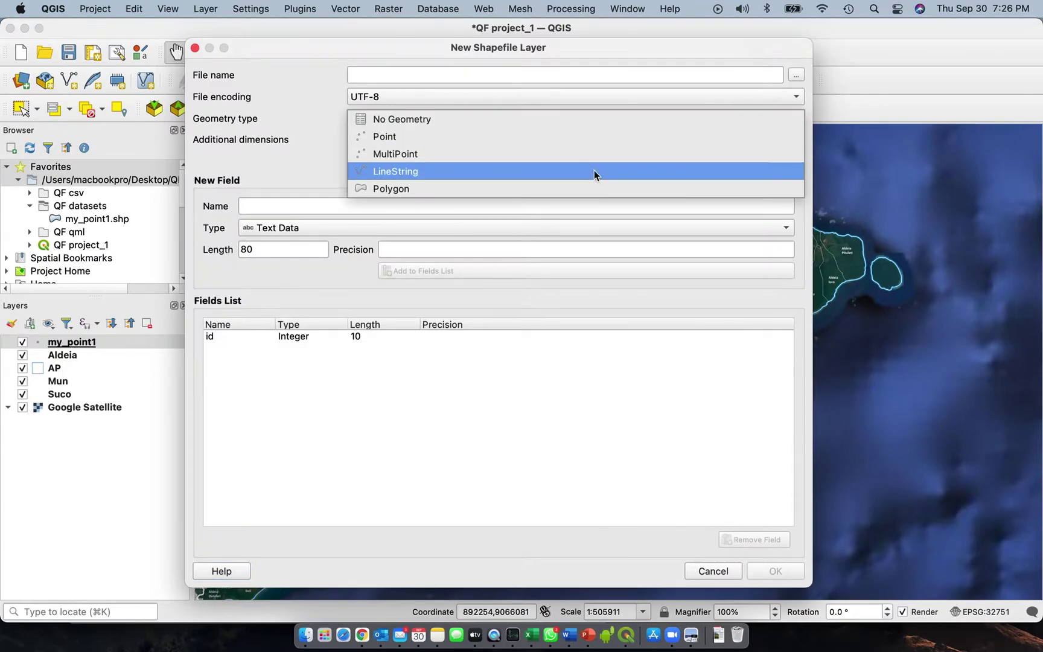
{"action": "left_click", "coordinate": [565, 176]}
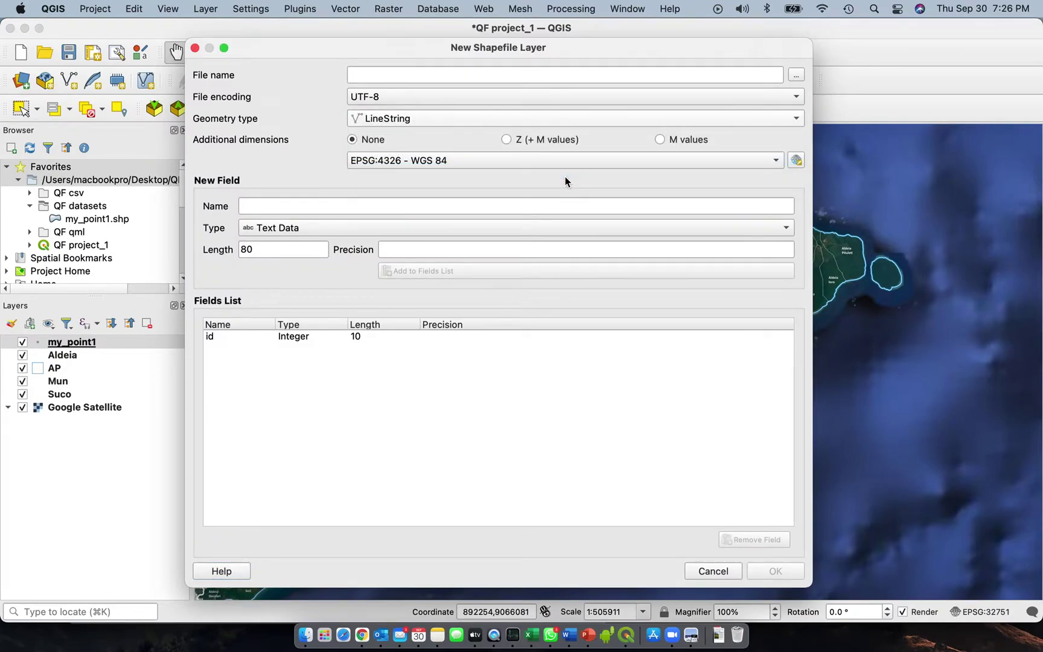
{"action": "left_click", "coordinate": [773, 160]}
{"action": "left_click", "coordinate": [619, 177]}
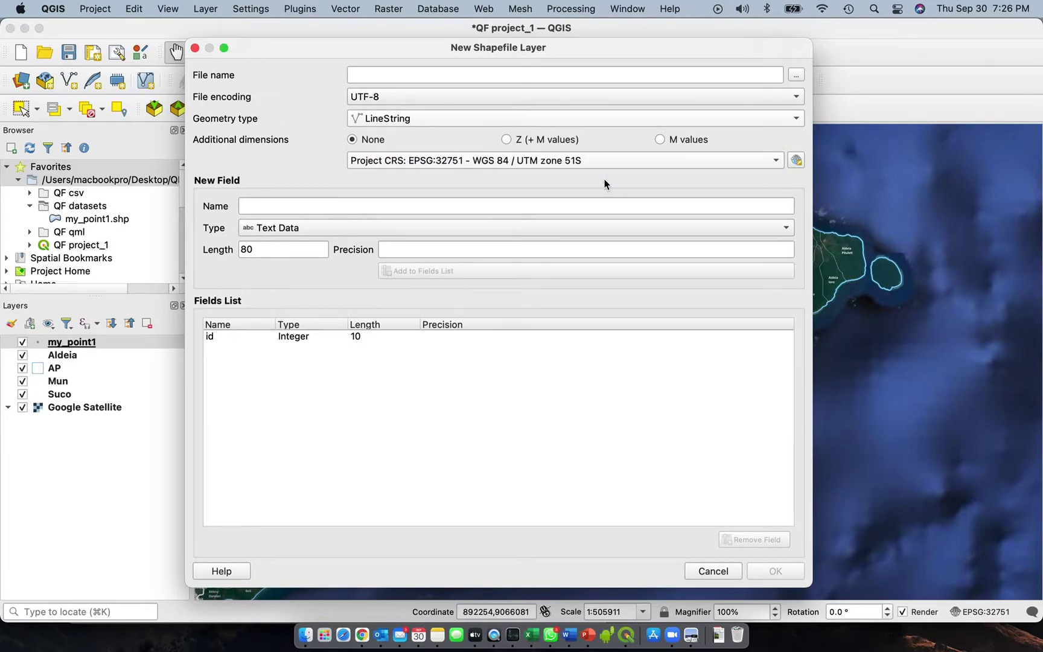
{"action": "left_click", "coordinate": [795, 77]}
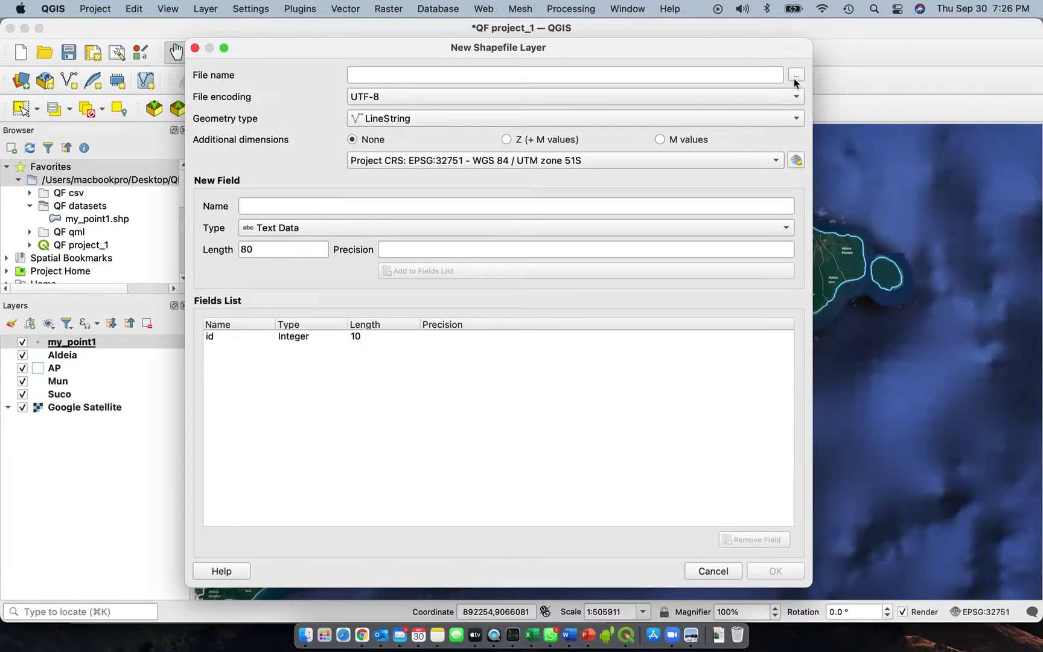
{"action": "type", "text": "my"}
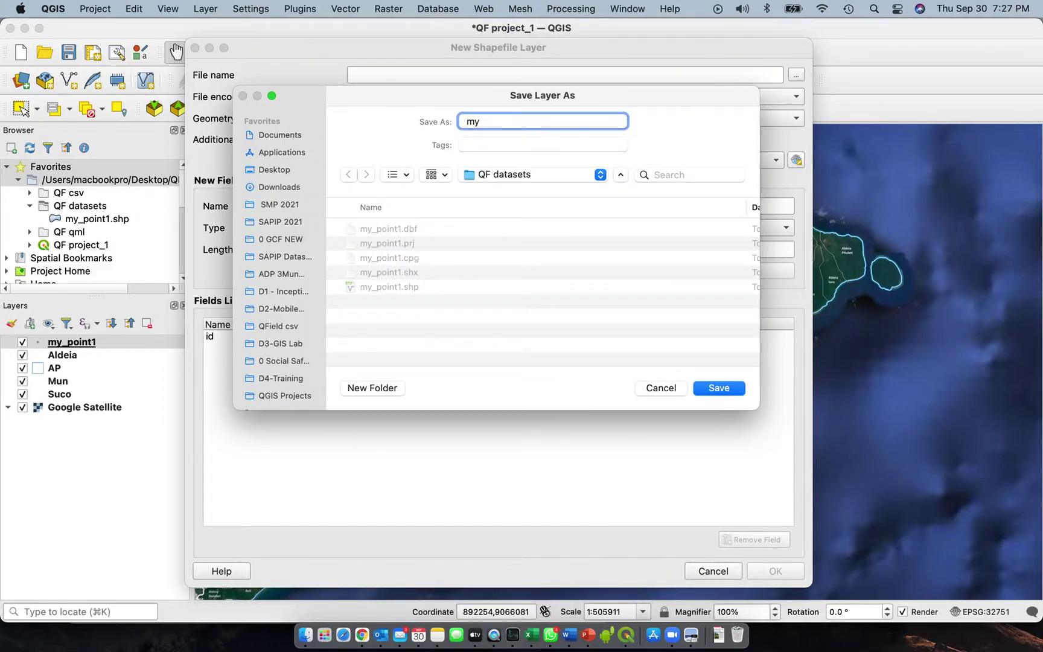
{"action": "type", "text": "_line1"}
{"action": "left_click", "coordinate": [713, 389]}
Enter a date field of type Date and create the my_line1 layer
{"action": "left_click", "coordinate": [288, 206]}
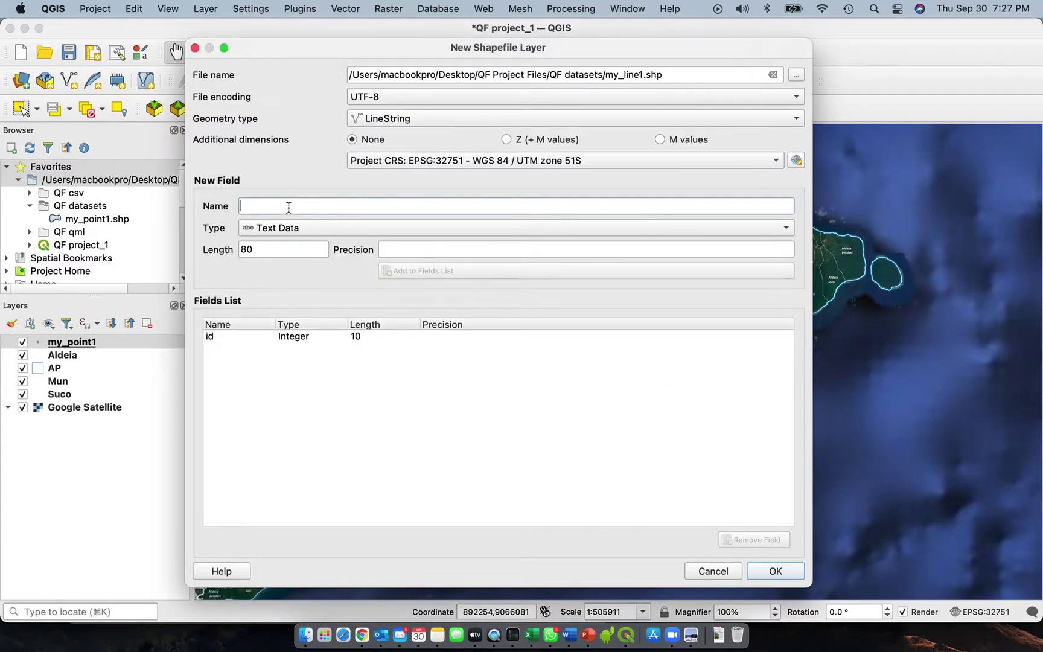
{"action": "type", "text": "date"}
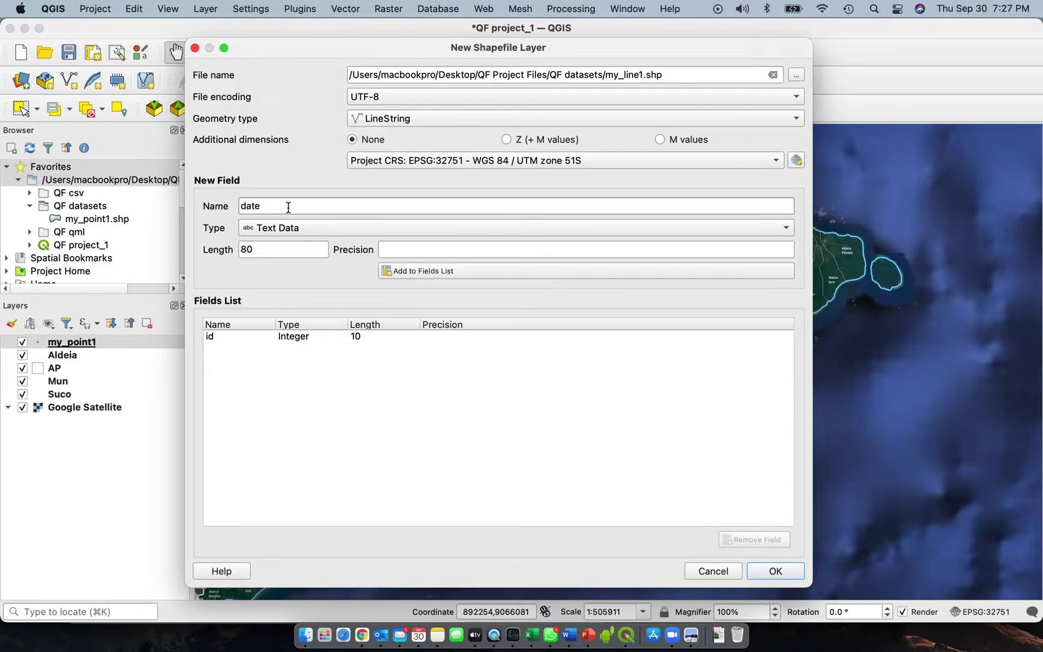
{"action": "left_click", "coordinate": [346, 229]}
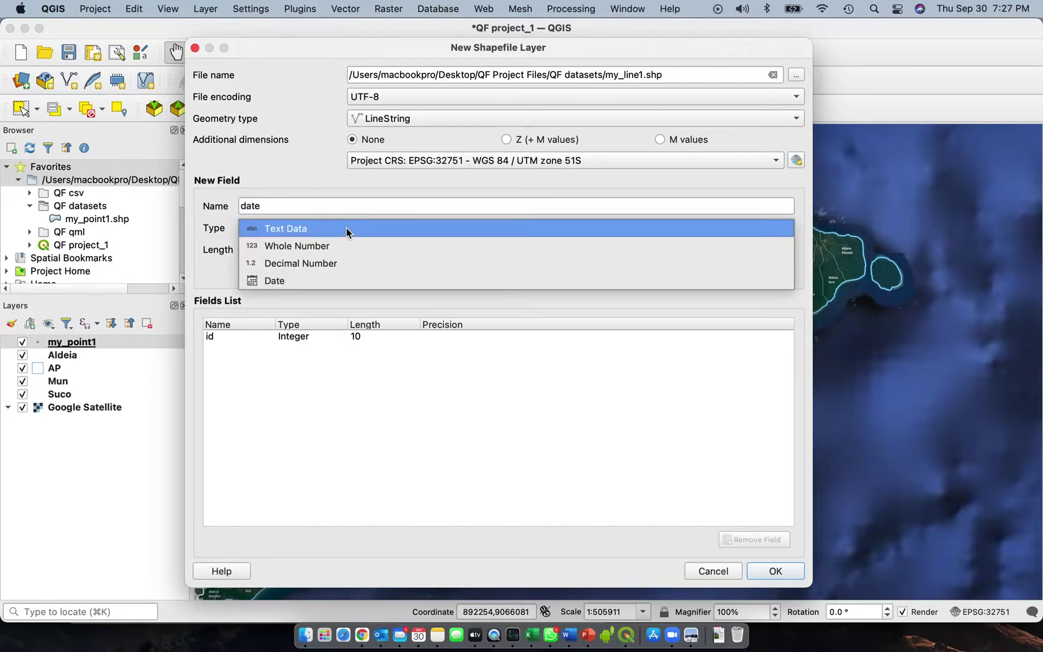
{"action": "left_click", "coordinate": [329, 281]}
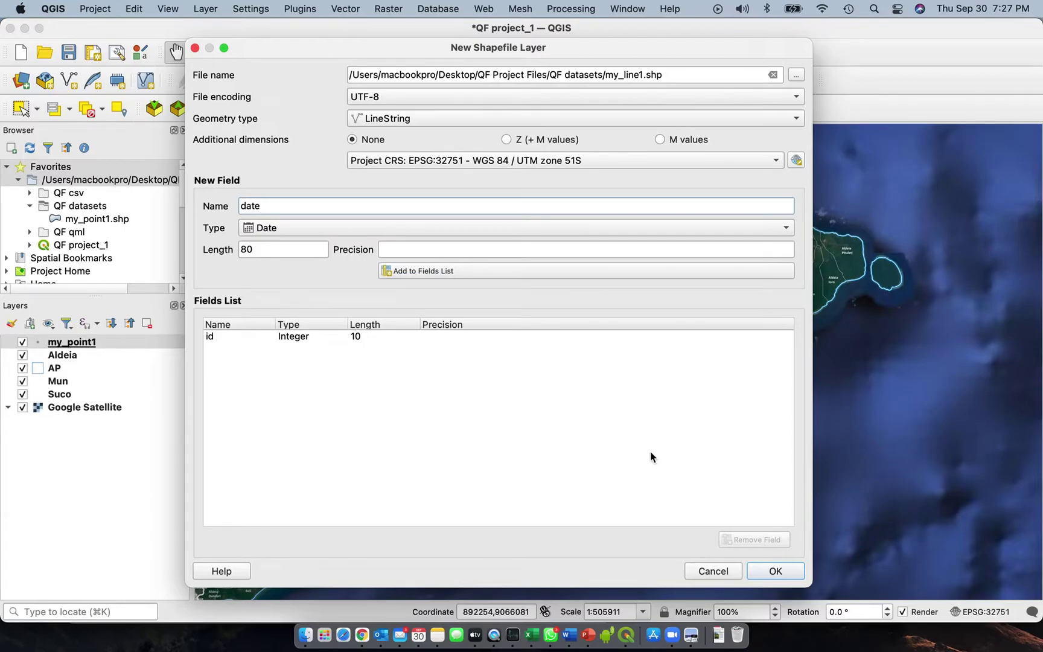
{"action": "left_click", "coordinate": [775, 571]}
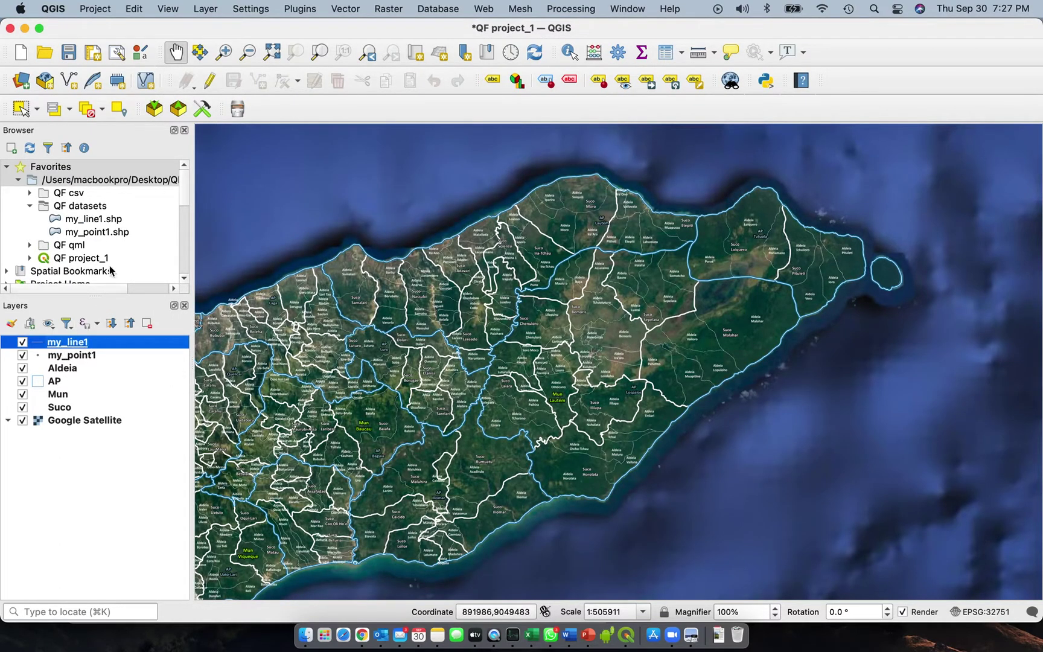
Set up a Polygon shapefile in EPSG:32751 saved as my_poly1.shp
{"action": "left_click", "coordinate": [211, 11]}
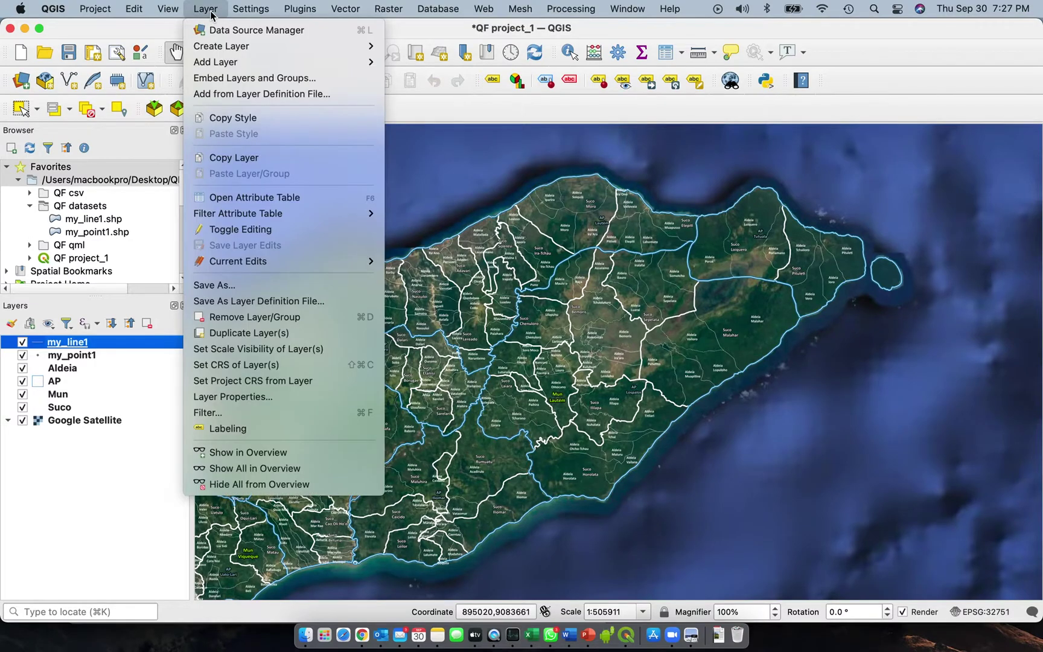
{"action": "mouse_move", "coordinate": [269, 47]}
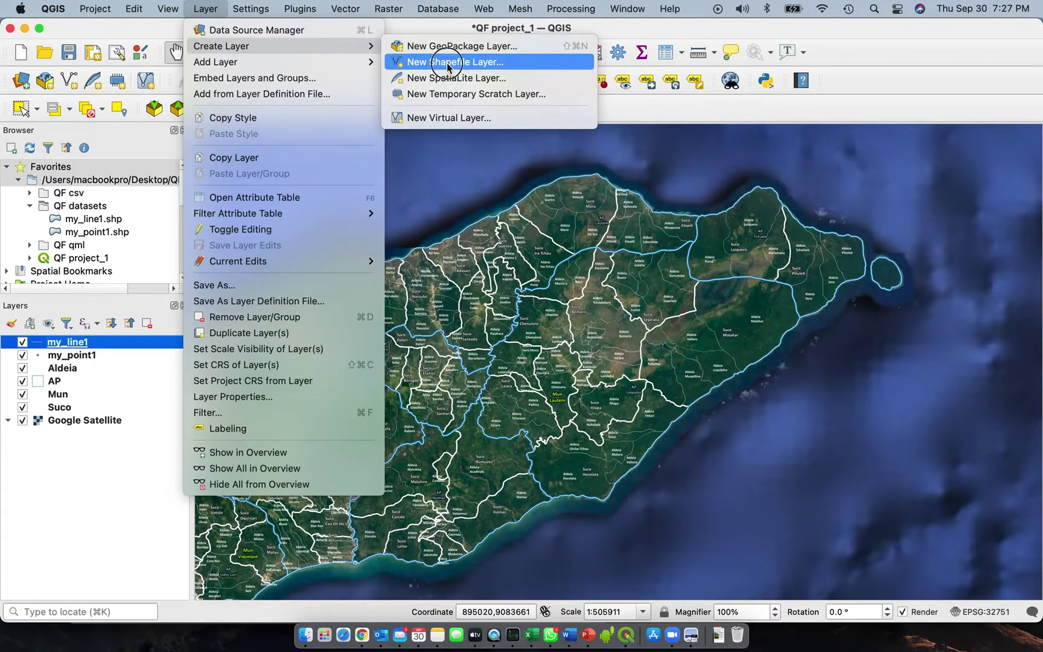
{"action": "left_click", "coordinate": [422, 63]}
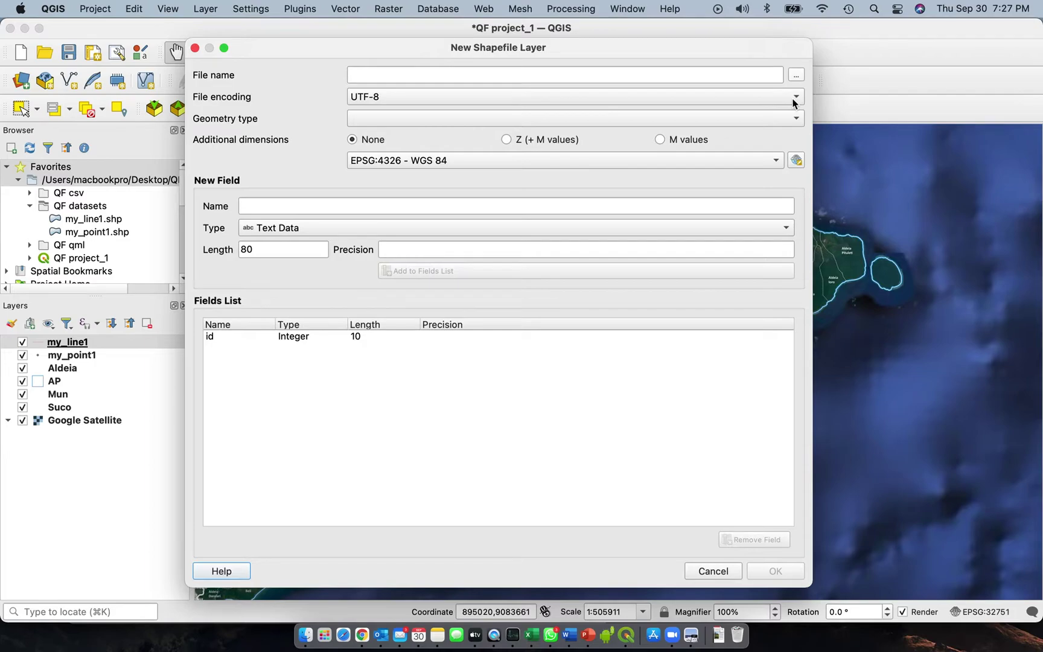
{"action": "left_click", "coordinate": [795, 118]}
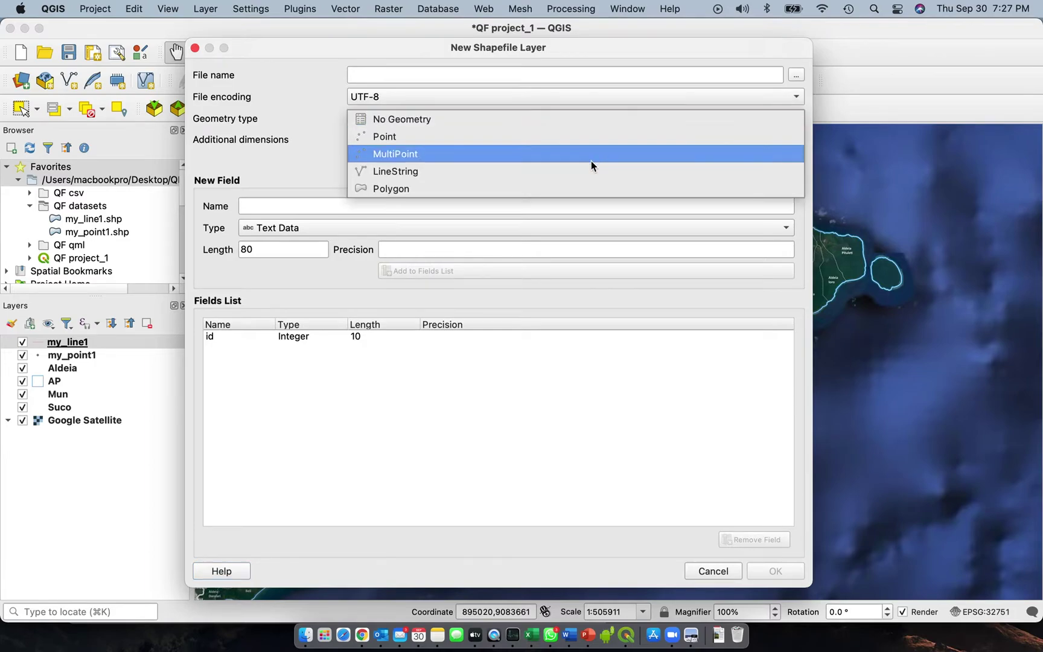
{"action": "left_click", "coordinate": [581, 188]}
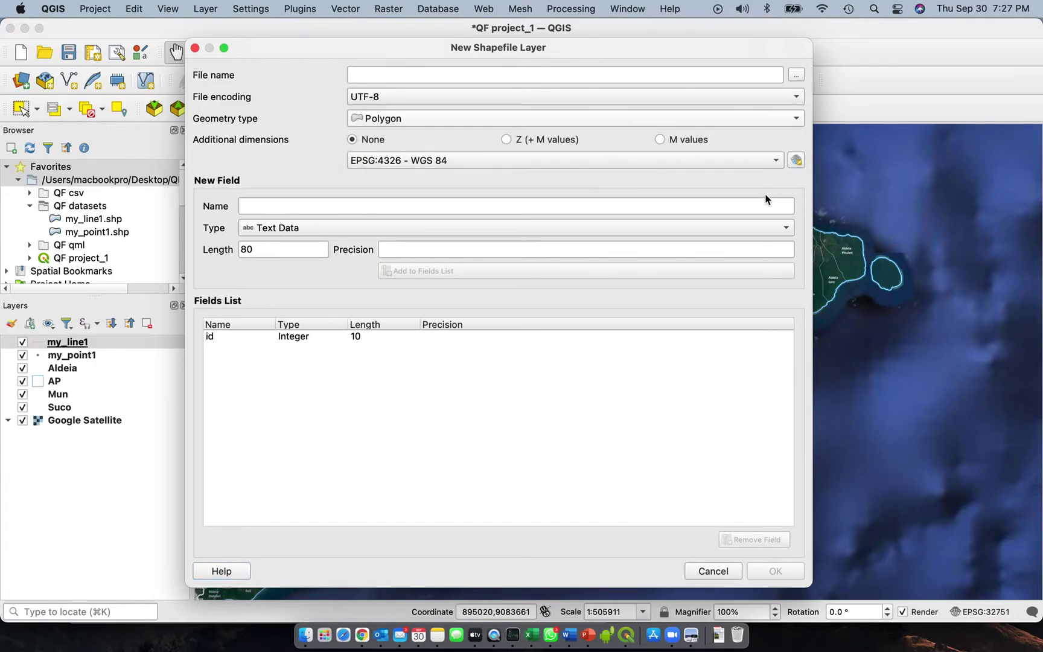
{"action": "left_click", "coordinate": [776, 161]}
{"action": "left_click", "coordinate": [671, 178]}
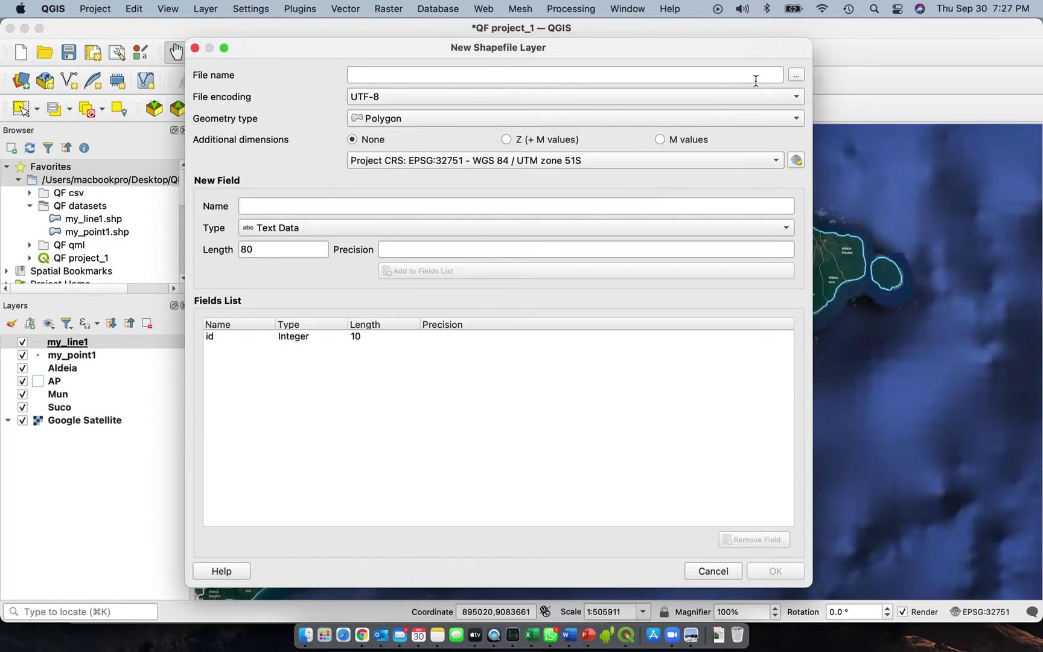
{"action": "left_click", "coordinate": [796, 76]}
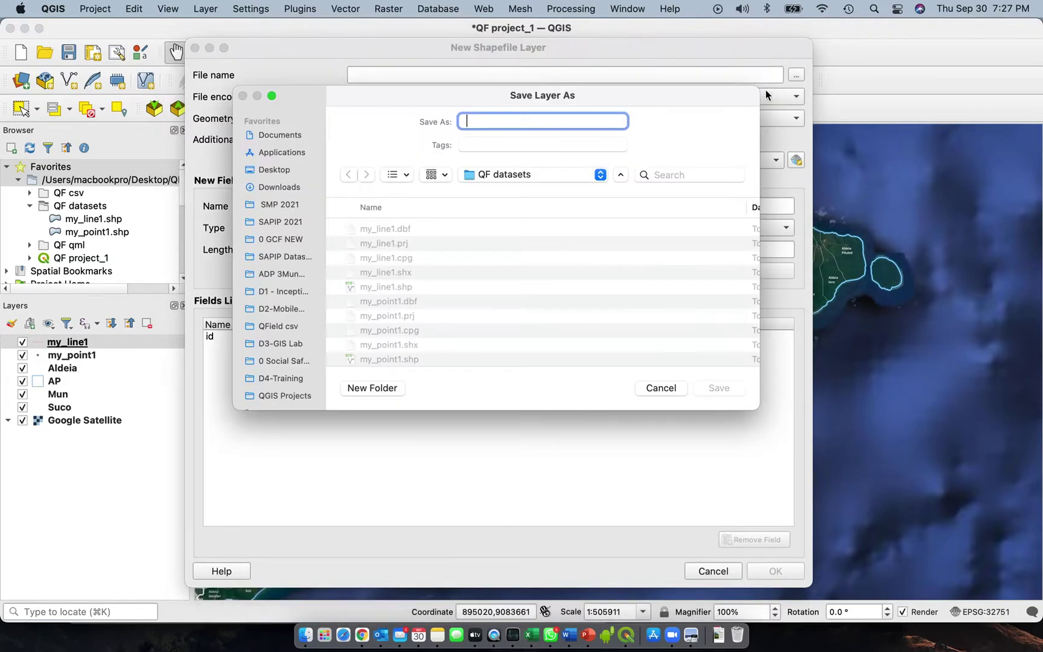
{"action": "type", "text": "my"}
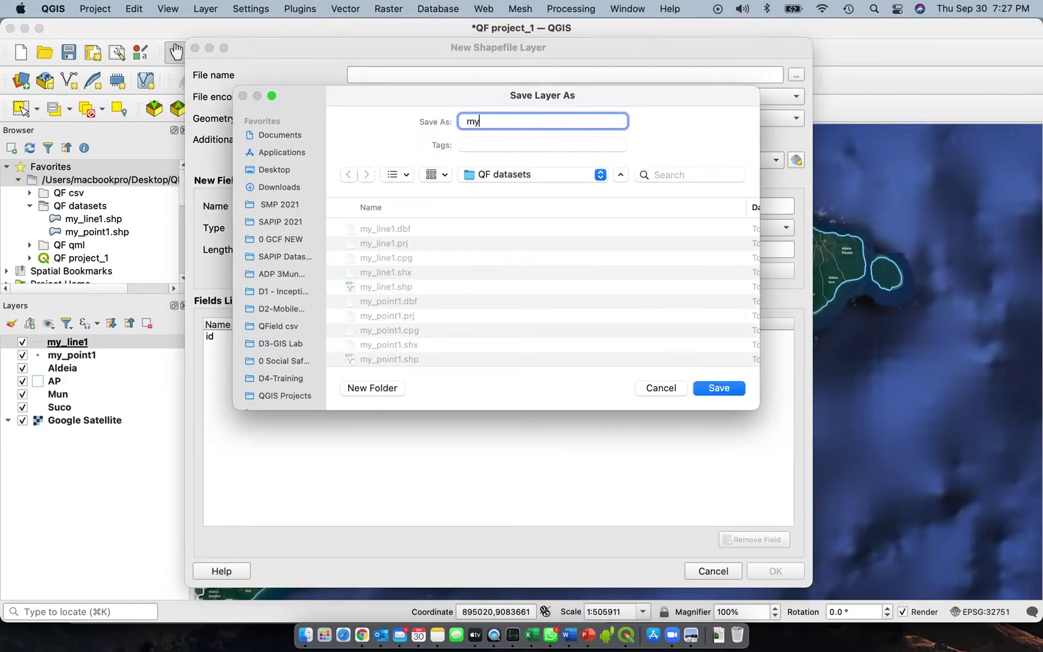
{"action": "type", "text": "_poiy1"}
{"action": "left_click", "coordinate": [718, 387]}
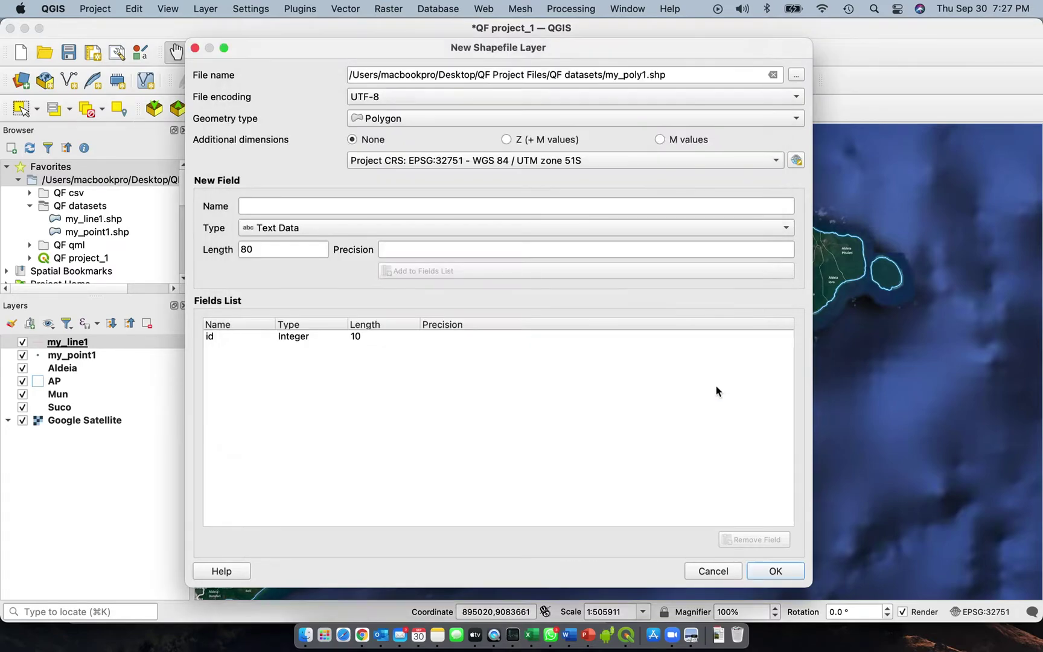
Add a Date-type field named date and create the my_poly1 layer
{"action": "left_click", "coordinate": [321, 204]}
{"action": "type", "text": "date"}
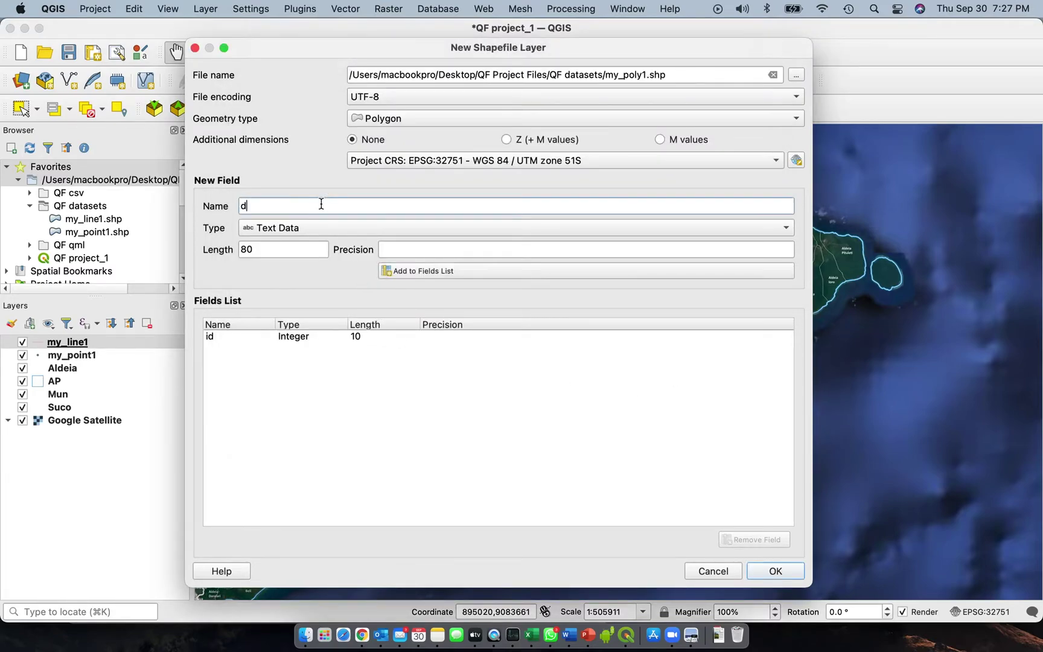
{"action": "left_click", "coordinate": [344, 229]}
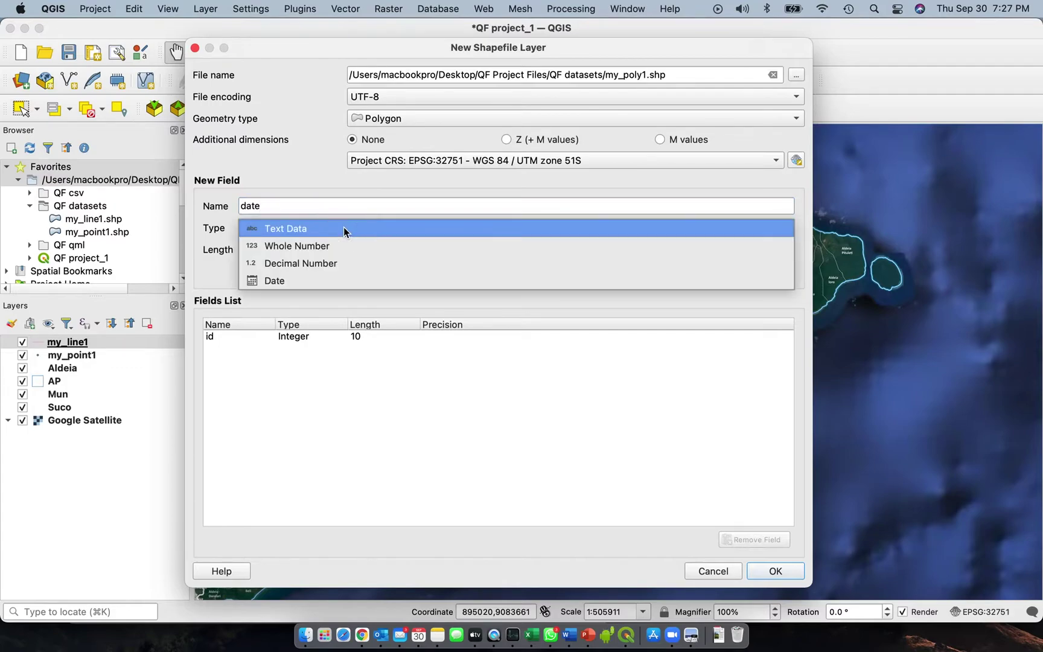
{"action": "left_click", "coordinate": [318, 281]}
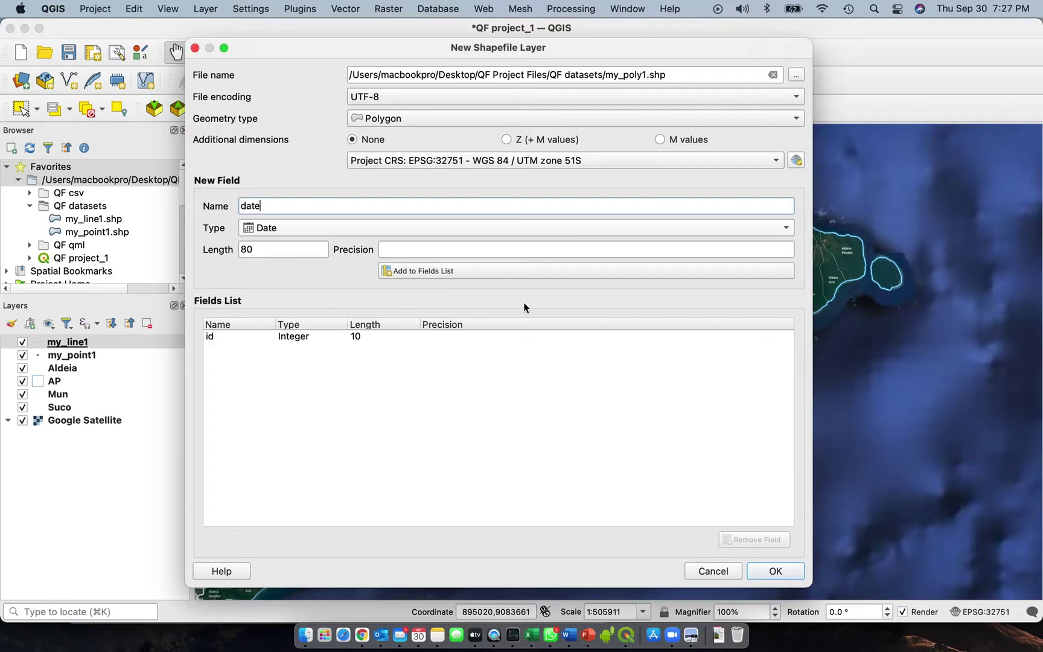
{"action": "left_click", "coordinate": [522, 272]}
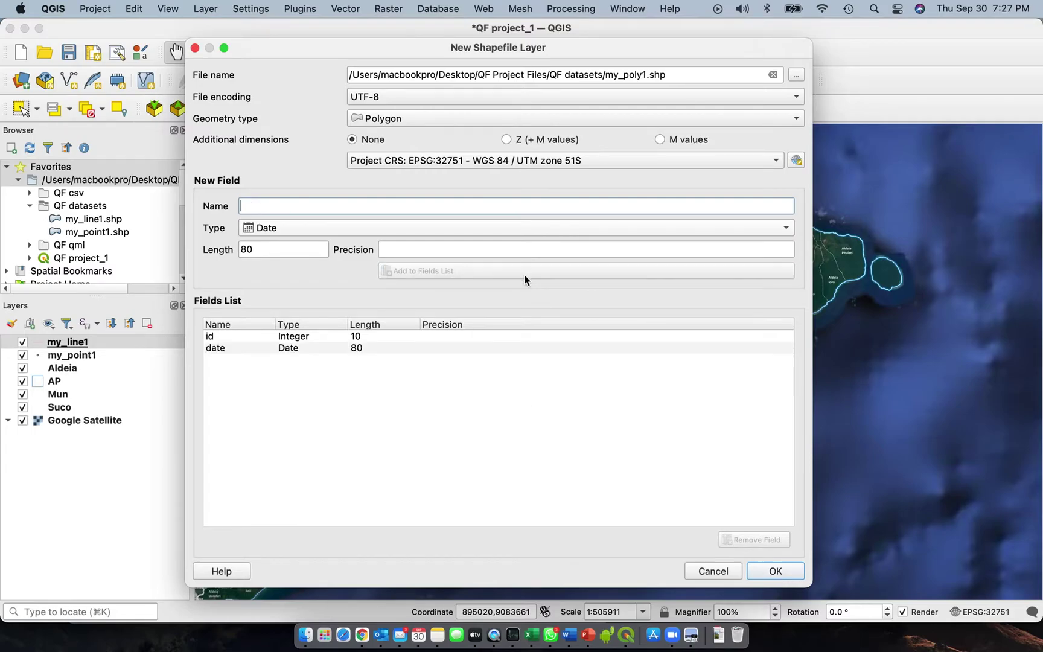
{"action": "left_click", "coordinate": [775, 573]}
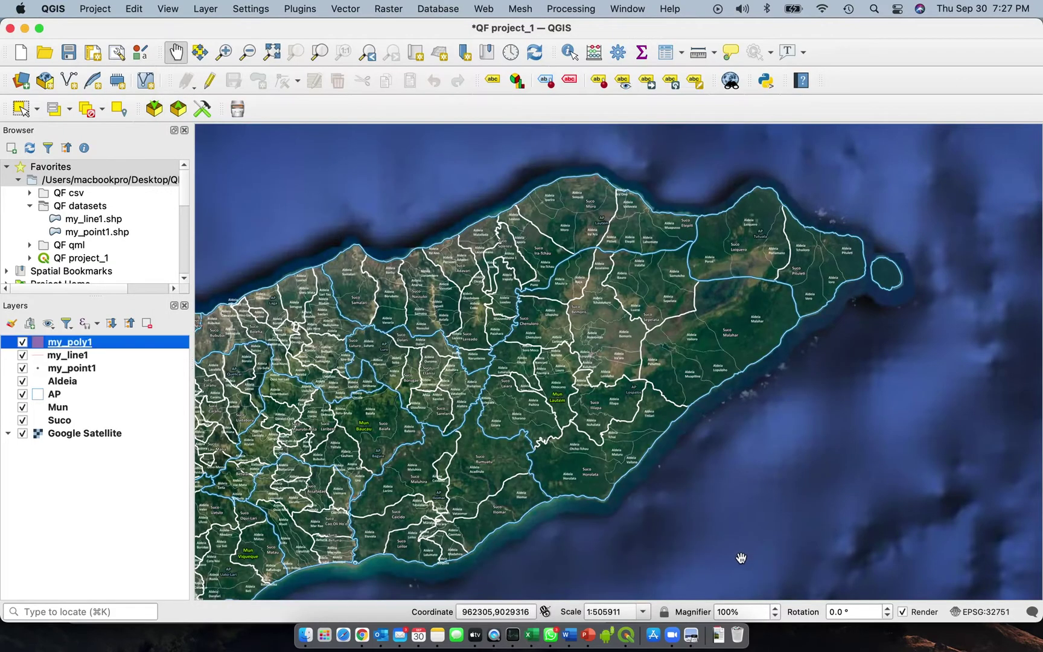
Open the my_poly1, my_line1 and my_point1 attribute tables, moving each down the screen
{"action": "right_click", "coordinate": [89, 347]}
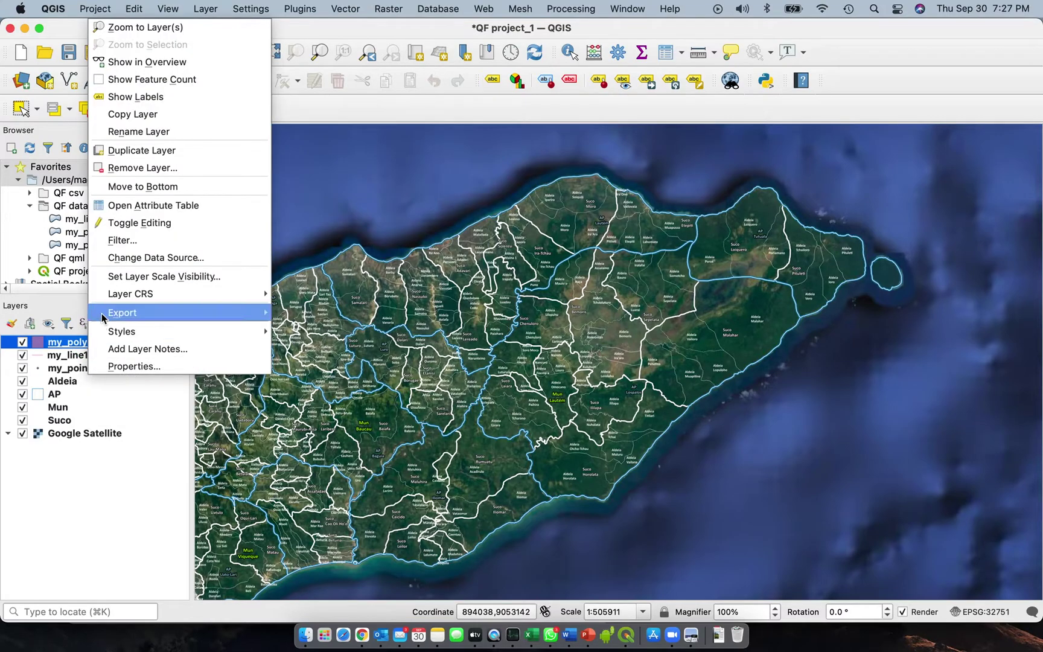
{"action": "left_click", "coordinate": [134, 207]}
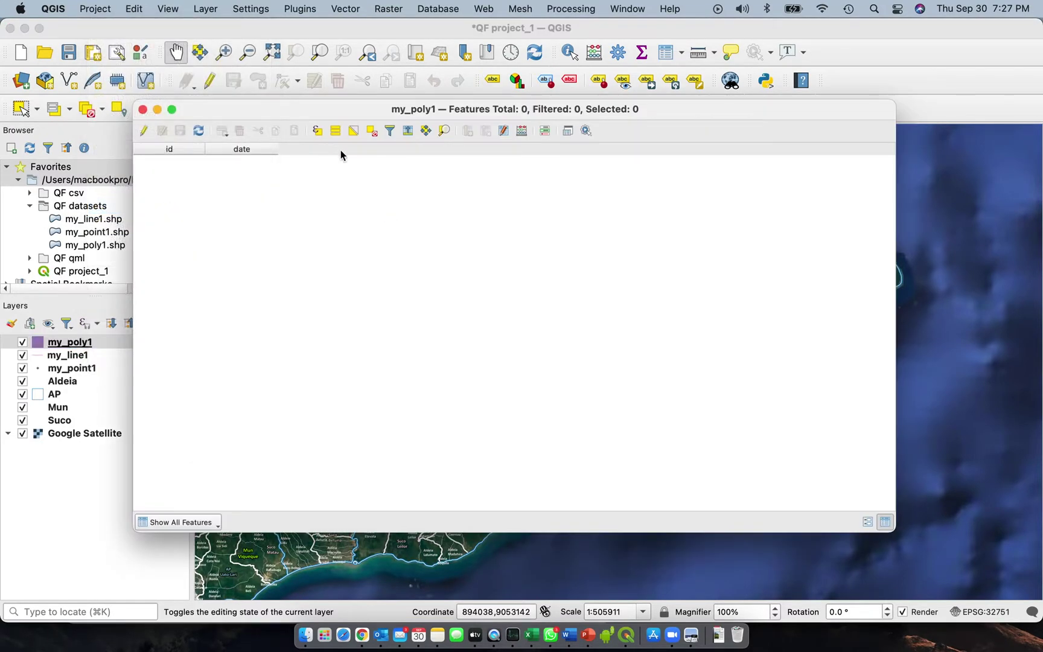
{"action": "left_click_drag", "start_coordinate": [319, 101], "coordinate": [421, 202]}
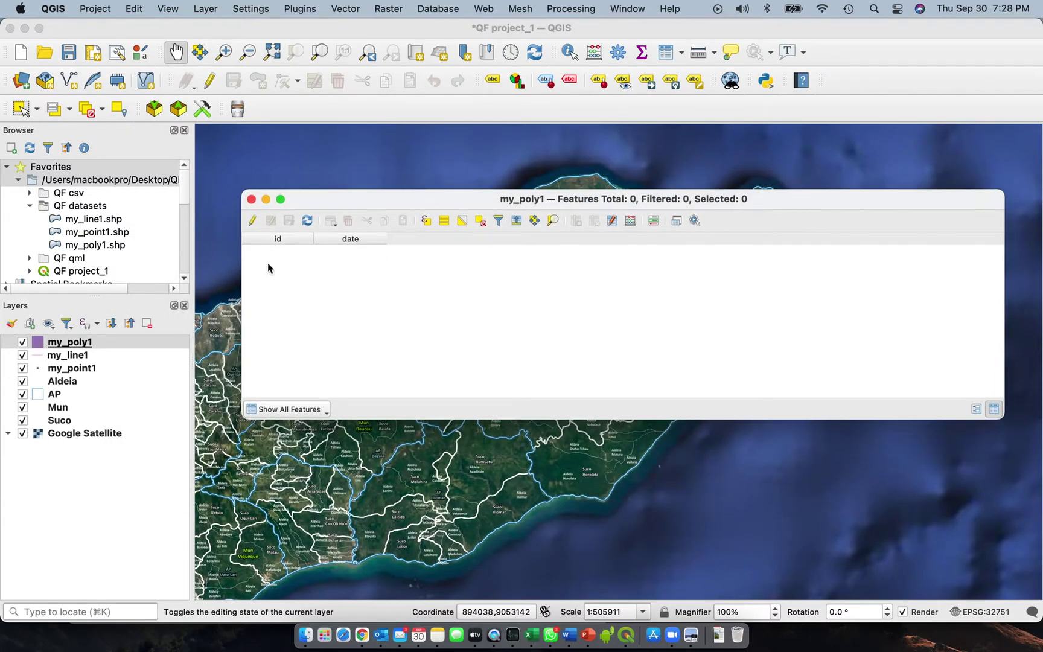
{"action": "right_click", "coordinate": [75, 361]}
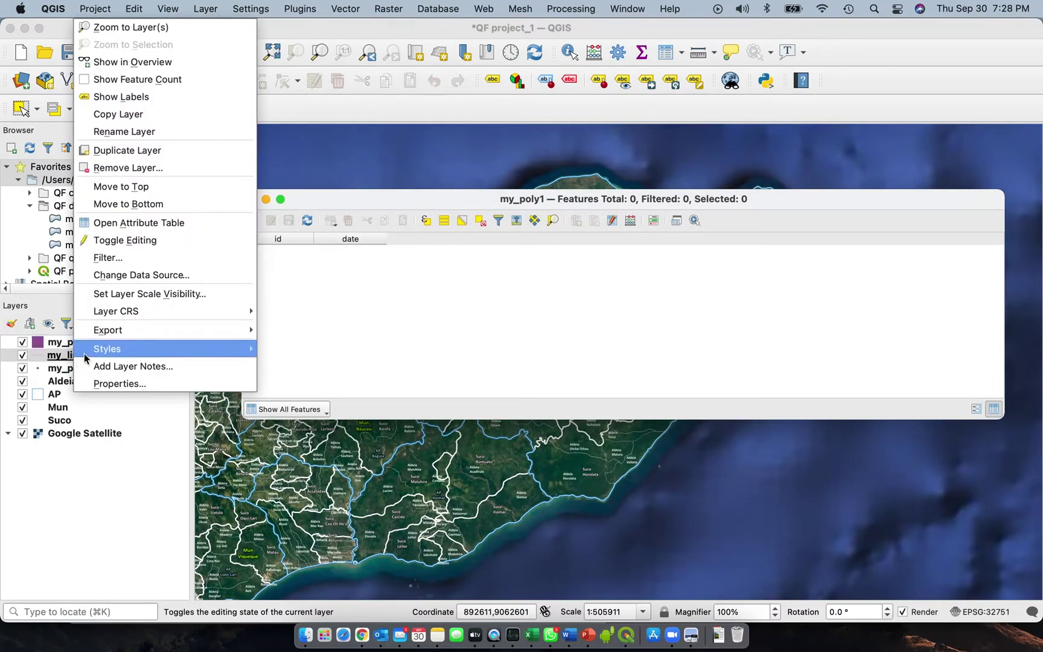
{"action": "left_click", "coordinate": [148, 223]}
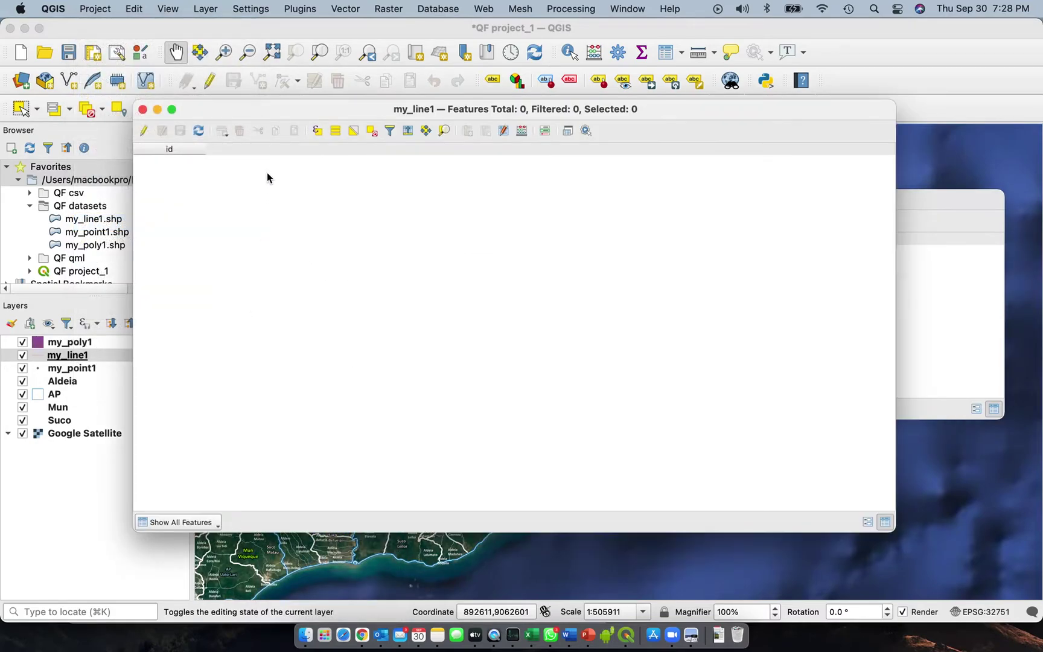
{"action": "left_click_drag", "start_coordinate": [332, 100], "coordinate": [435, 326]}
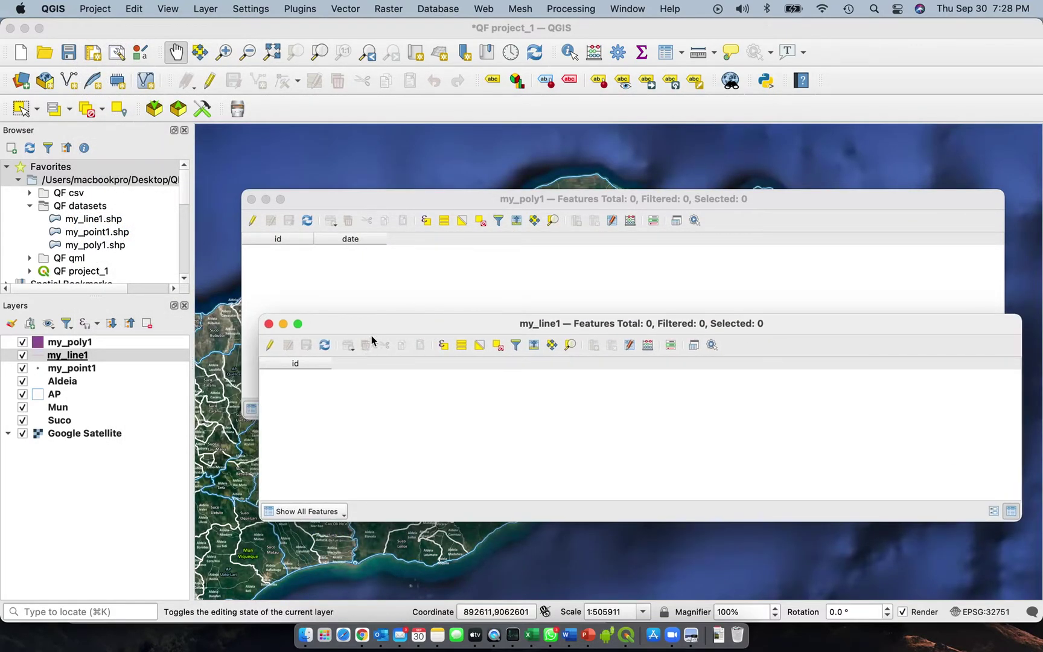
{"action": "left_click", "coordinate": [95, 369]}
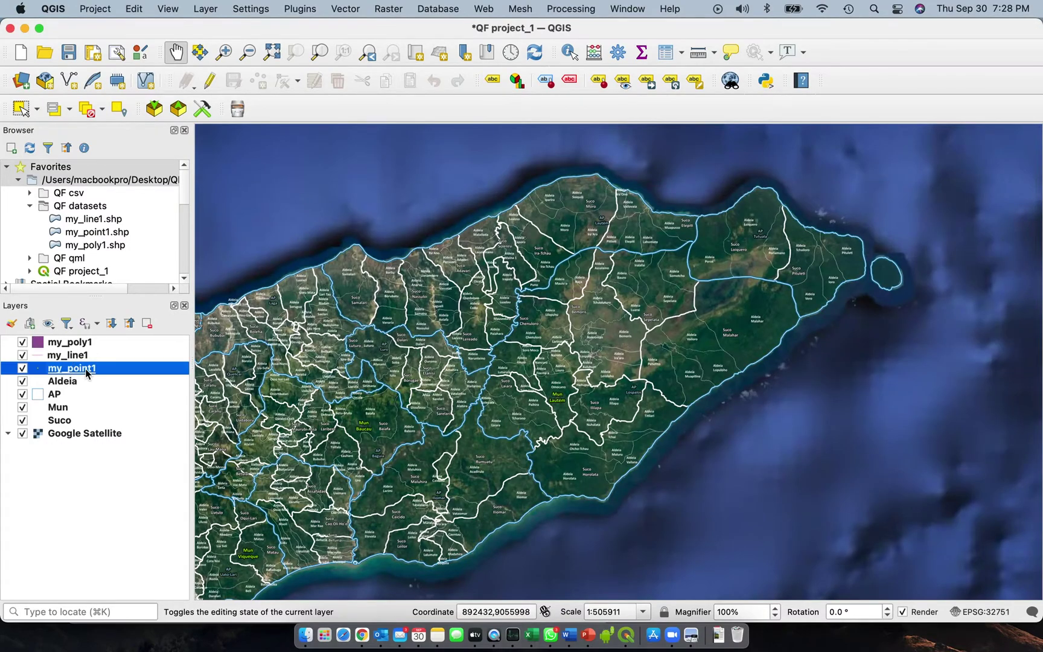
{"action": "right_click", "coordinate": [87, 371]}
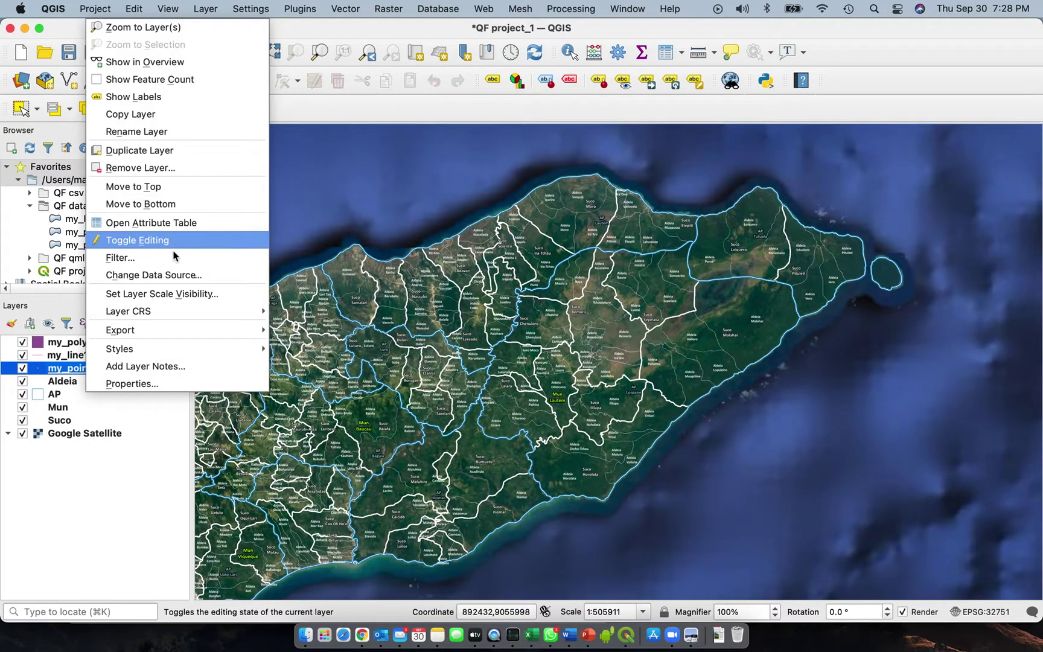
{"action": "left_click", "coordinate": [183, 223]}
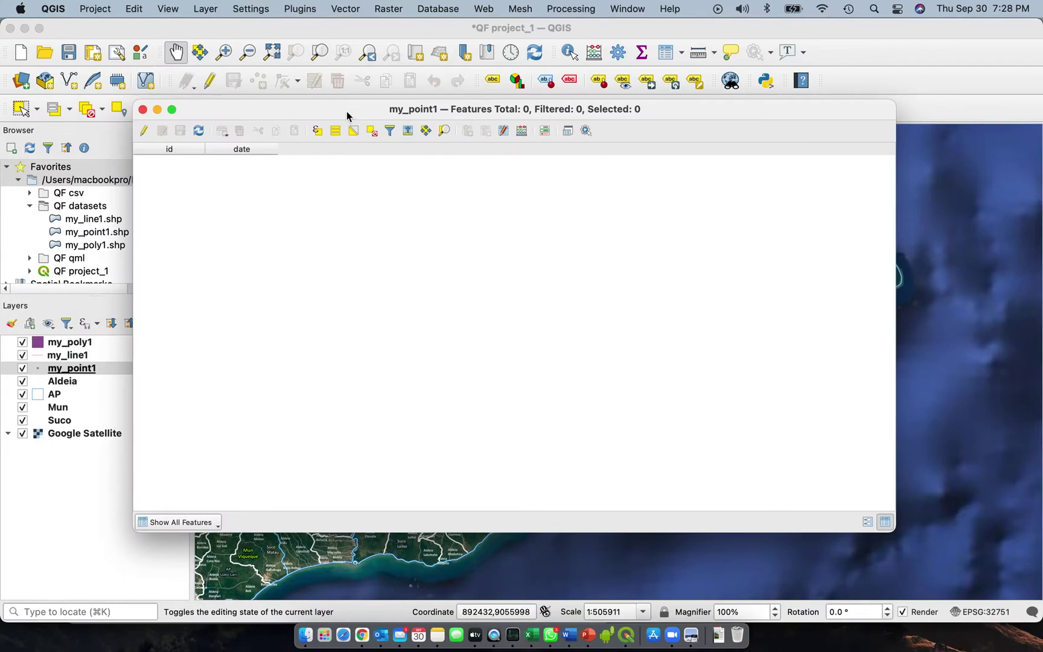
{"action": "left_click_drag", "start_coordinate": [347, 111], "coordinate": [466, 271]}
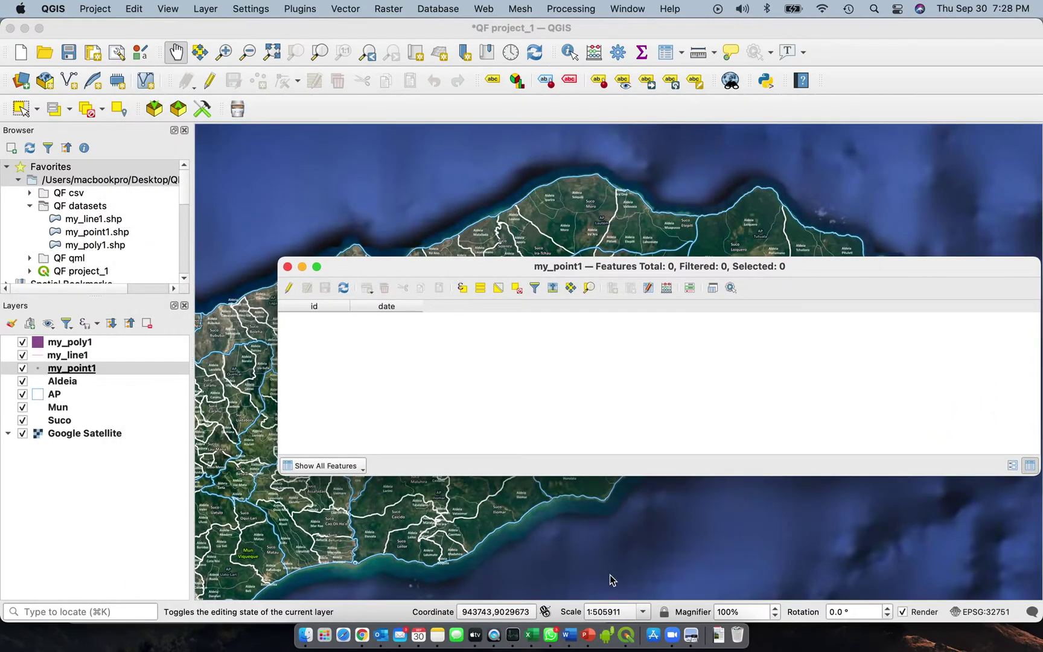
Arrange the three attribute tables in a vertical stack with my_poly1 on top
{"action": "mouse_move", "coordinate": [624, 610]}
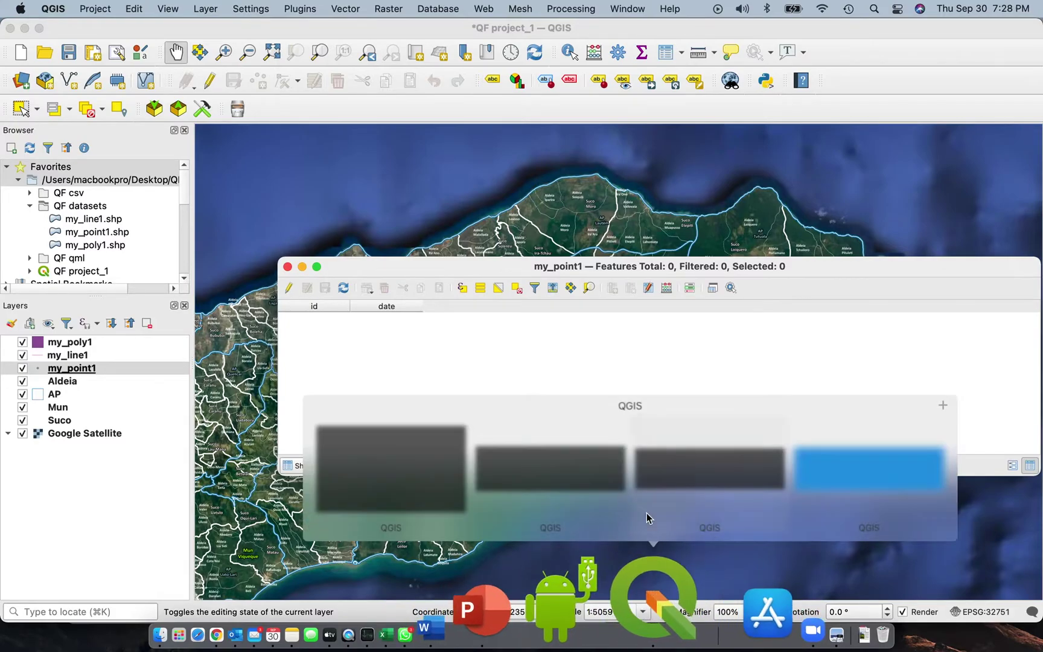
{"action": "left_click", "coordinate": [683, 483]}
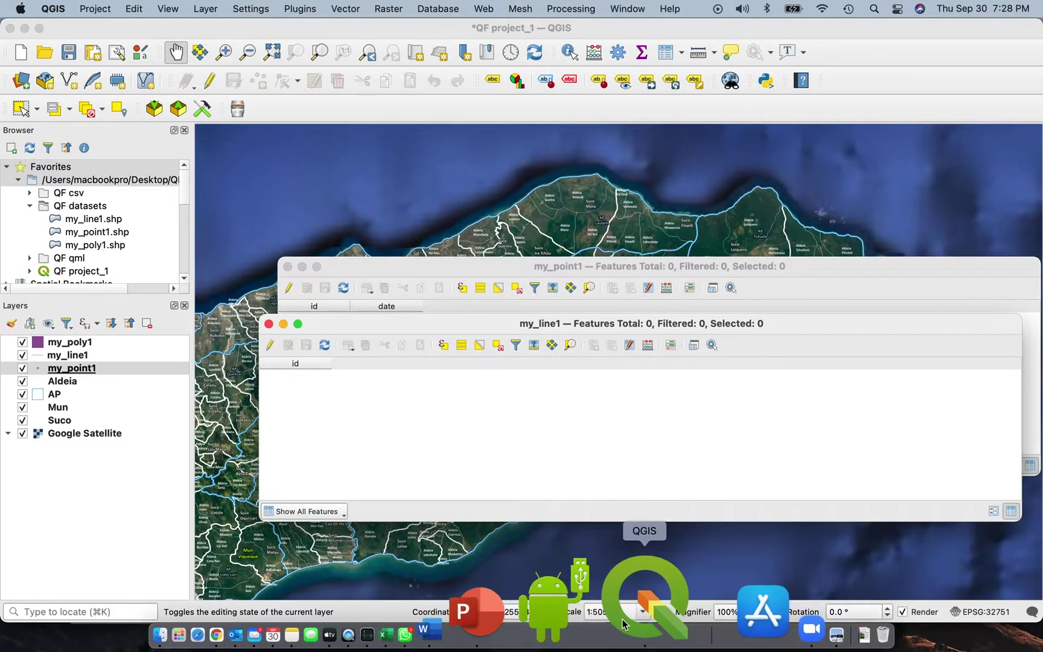
{"action": "mouse_move", "coordinate": [623, 625]}
{"action": "left_click", "coordinate": [576, 480]}
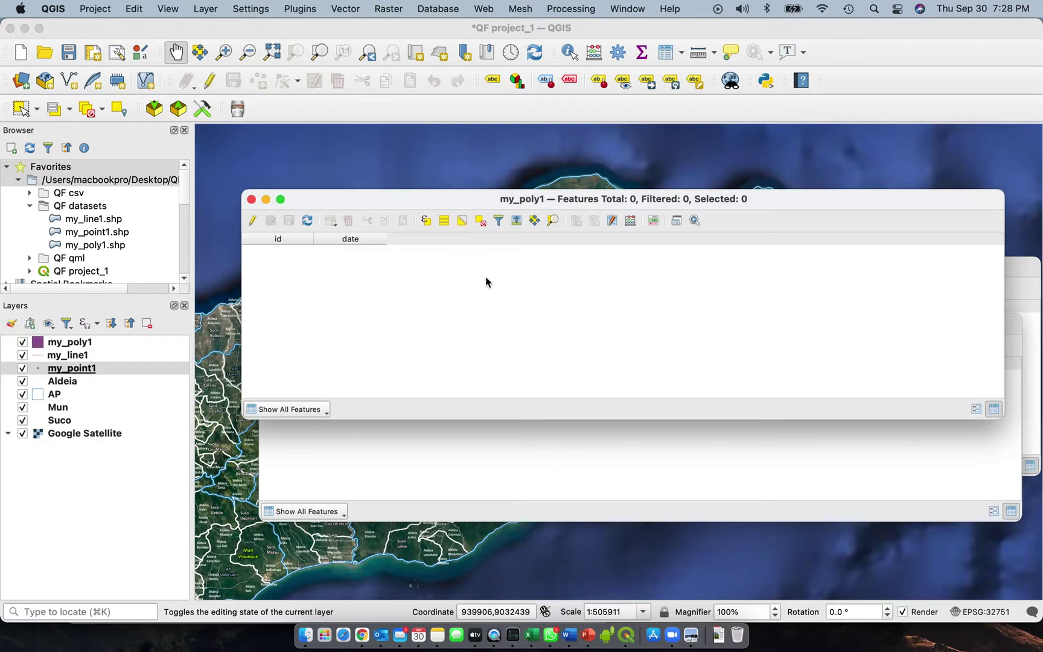
{"action": "left_click_drag", "start_coordinate": [423, 212], "coordinate": [462, 71]}
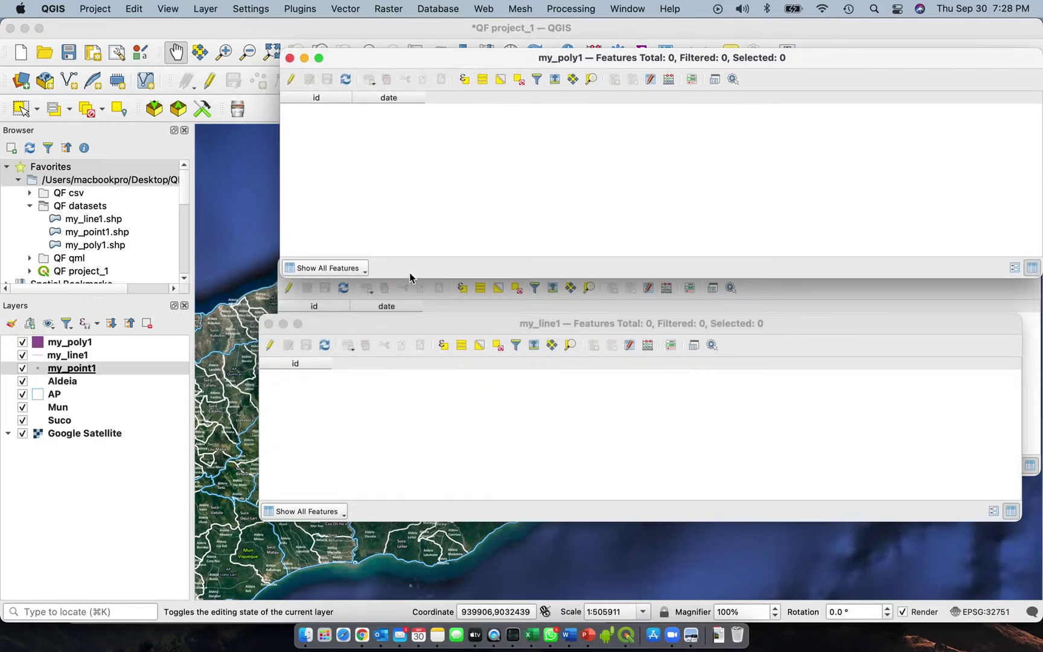
{"action": "left_click_drag", "start_coordinate": [403, 331], "coordinate": [417, 419]}
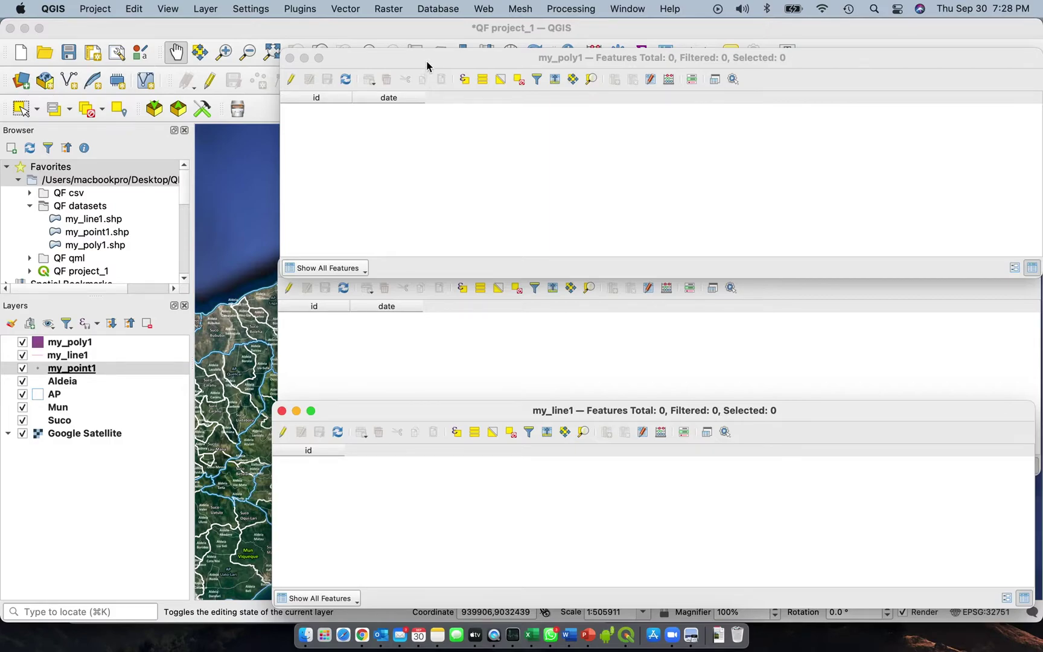
{"action": "left_click_drag", "start_coordinate": [427, 66], "coordinate": [425, 41]}
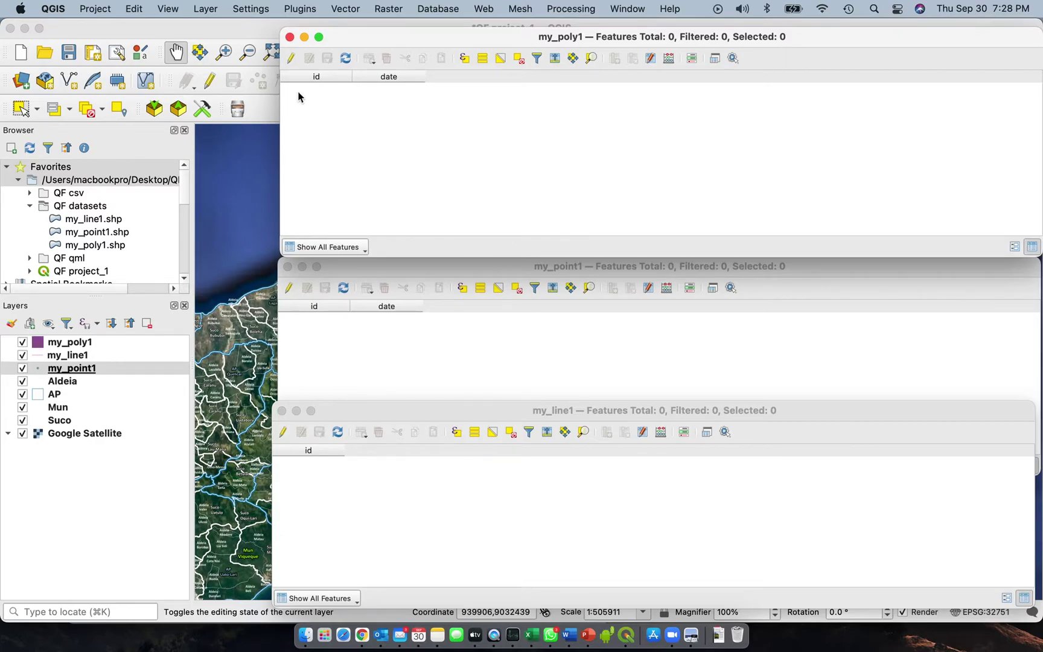
{"action": "left_click", "coordinate": [291, 60]}
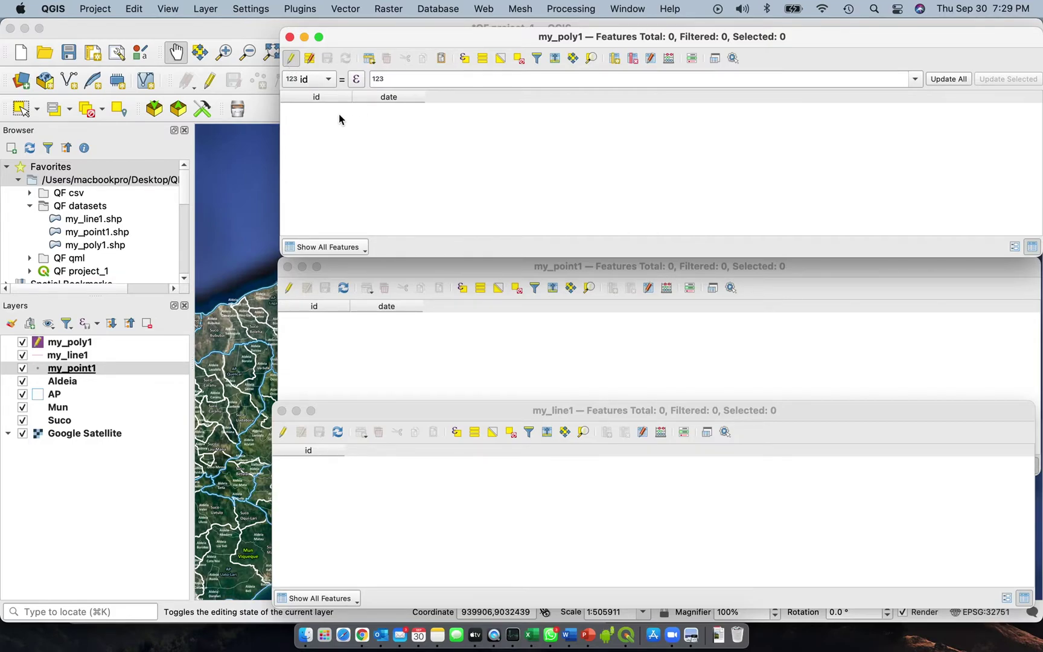
{"action": "left_click", "coordinate": [294, 60]}
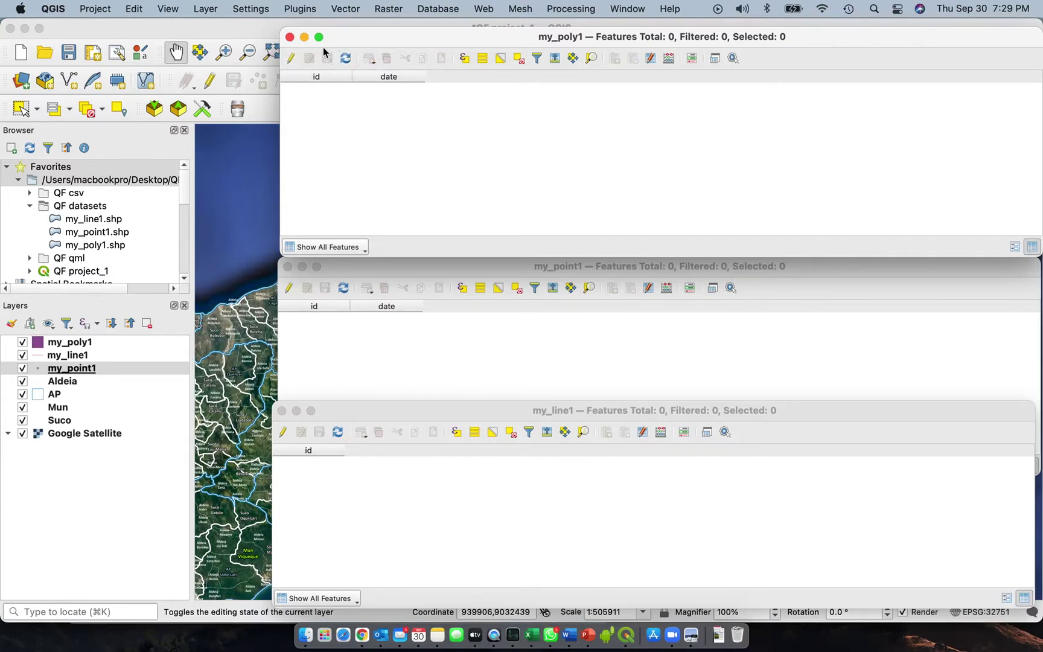
Close the my_poly1, my_point1 and my_line1 tables and toggle editing on my_poly1
{"action": "left_click", "coordinate": [290, 37]}
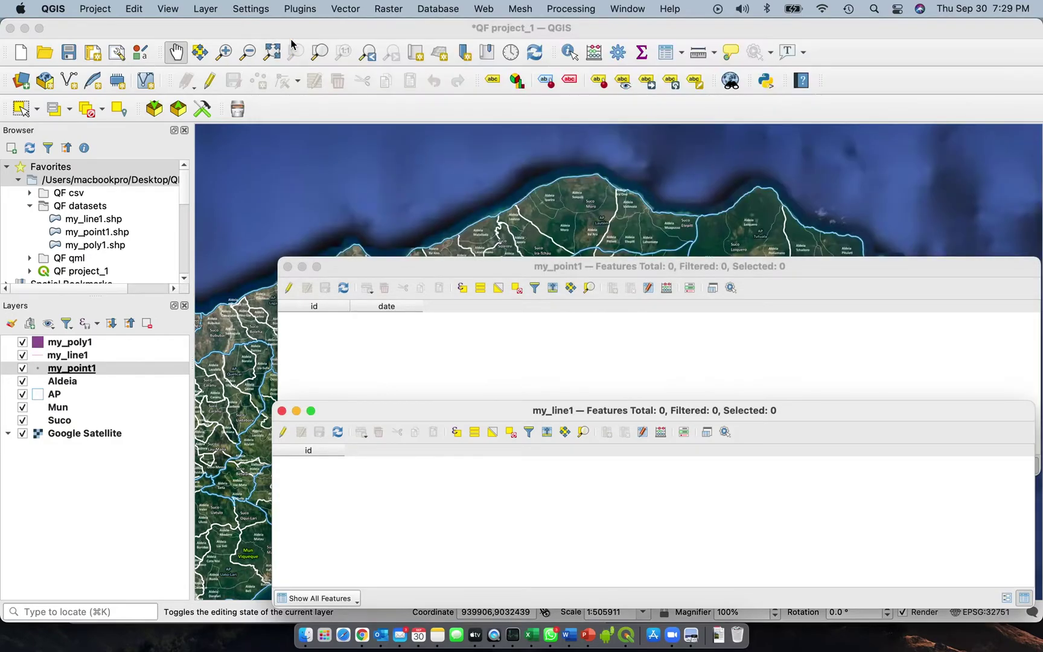
{"action": "left_click", "coordinate": [286, 267]}
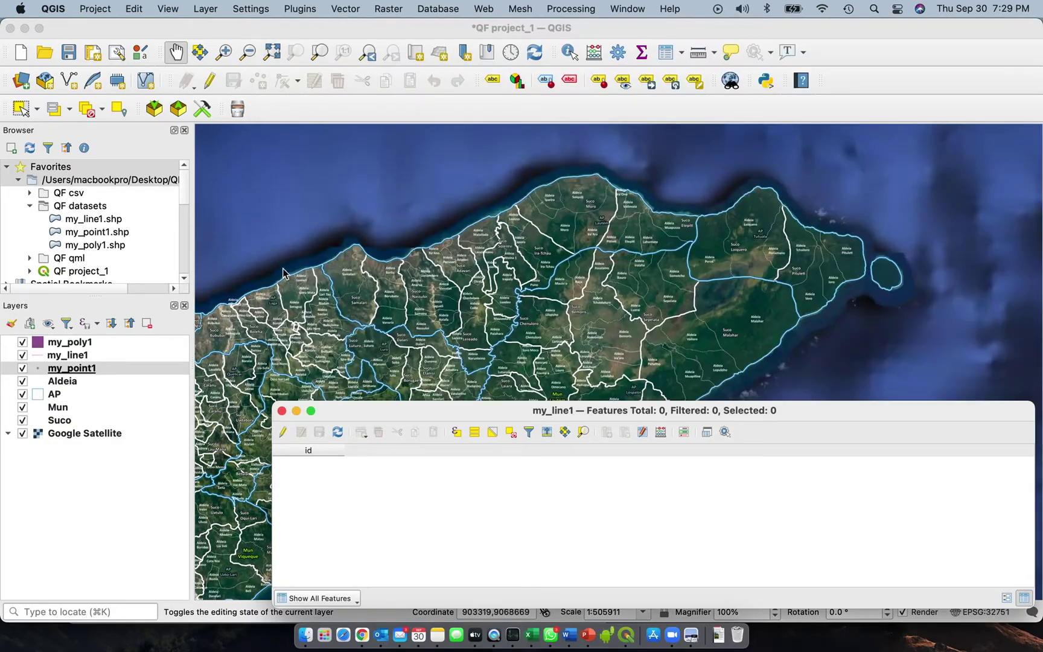
{"action": "left_click", "coordinate": [281, 411]}
{"action": "left_click", "coordinate": [82, 345]}
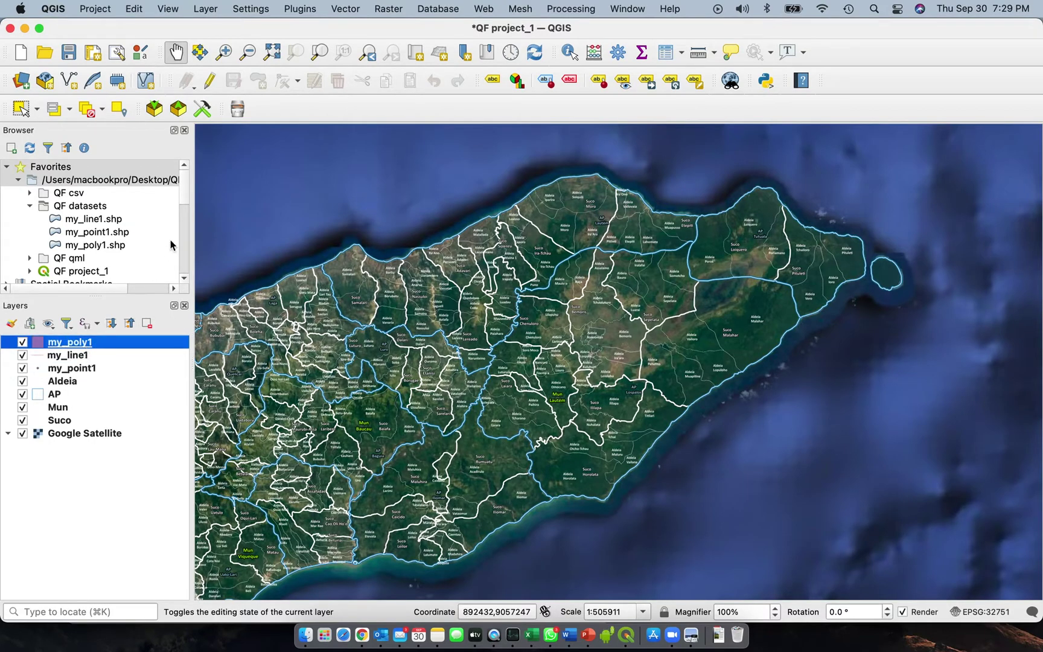
{"action": "left_click", "coordinate": [210, 82]}
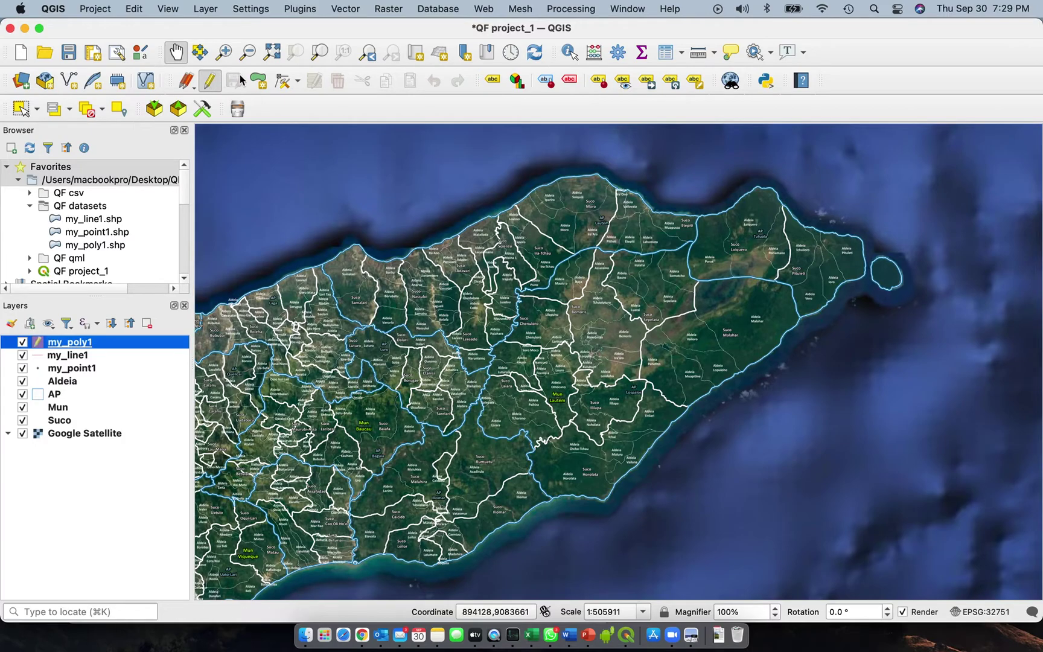
Draw a four-vertex polygon in the north-central island and give it id 1
{"action": "left_click", "coordinate": [256, 82]}
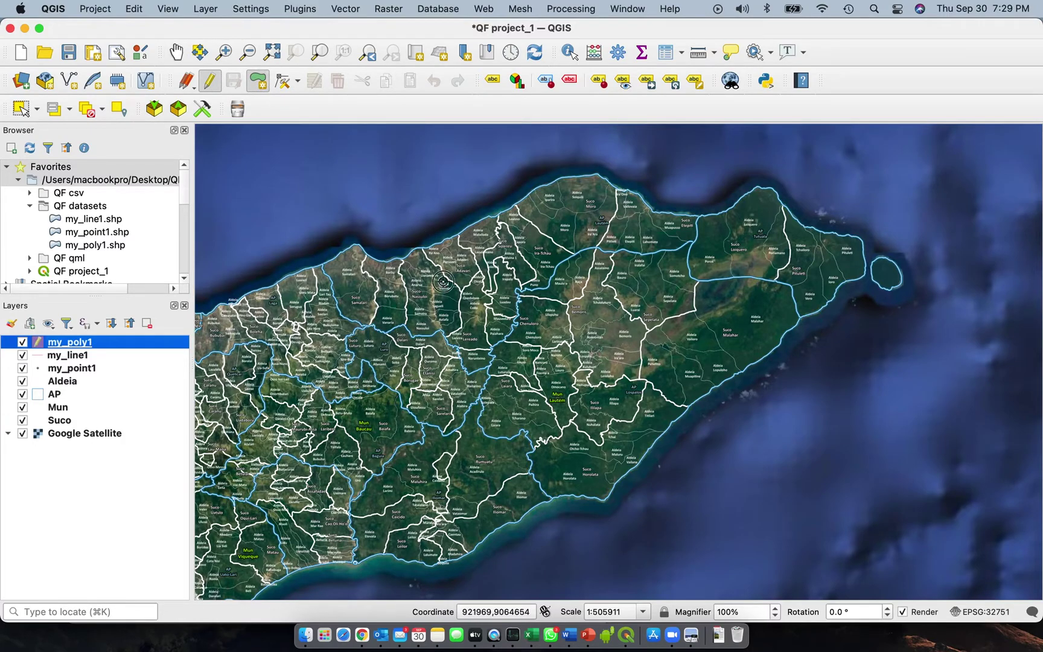
{"action": "left_click", "coordinate": [444, 281]}
{"action": "left_click", "coordinate": [517, 305]}
{"action": "left_click", "coordinate": [468, 356]}
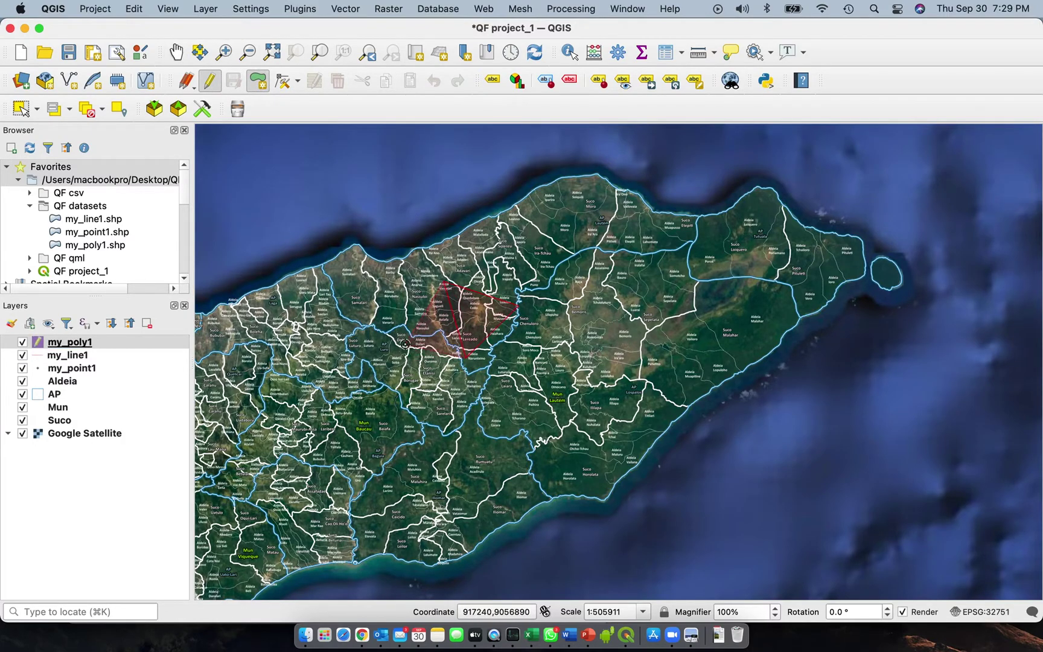
{"action": "left_click", "coordinate": [405, 343]}
{"action": "right_click", "coordinate": [405, 343]}
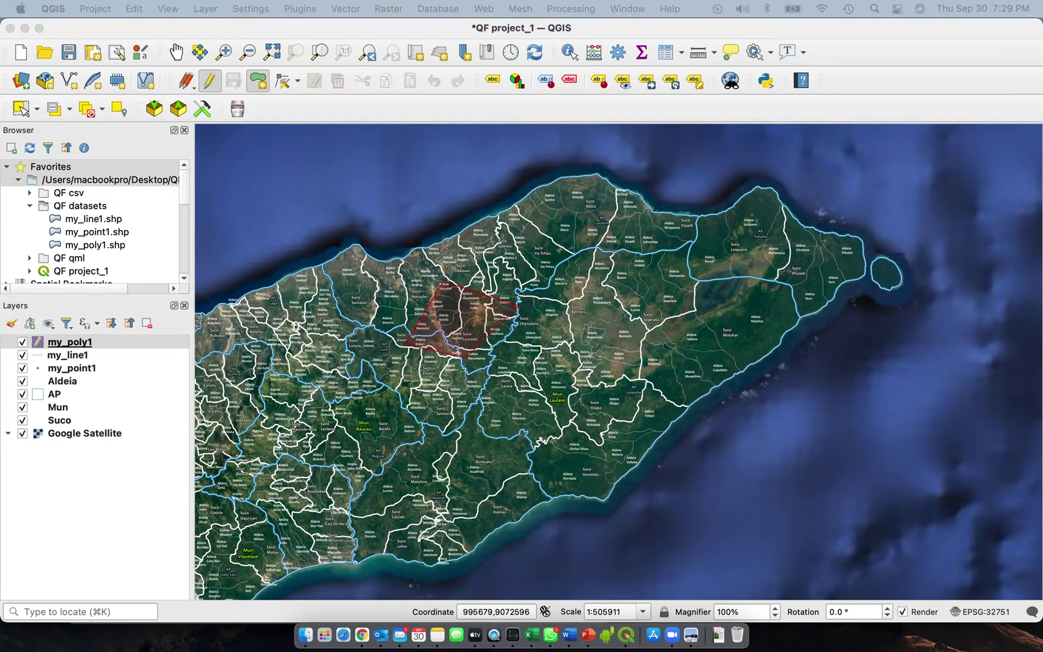
{"action": "left_click_drag", "start_coordinate": [586, 209], "coordinate": [519, 187]}
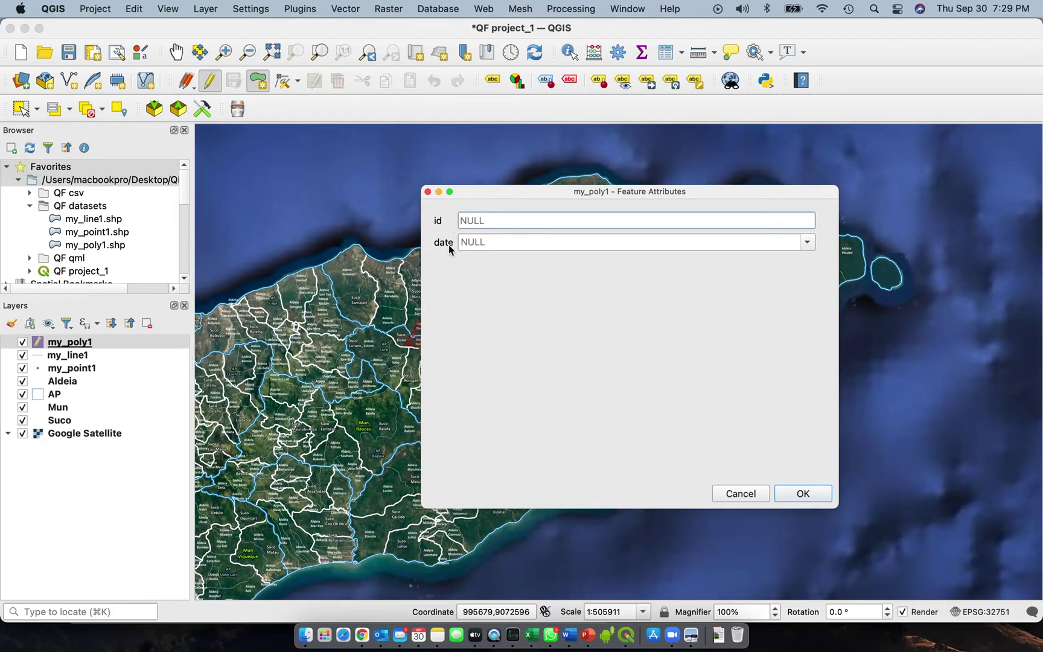
{"action": "left_click", "coordinate": [481, 221]}
{"action": "type", "text": "1"}
{"action": "left_click", "coordinate": [801, 494]}
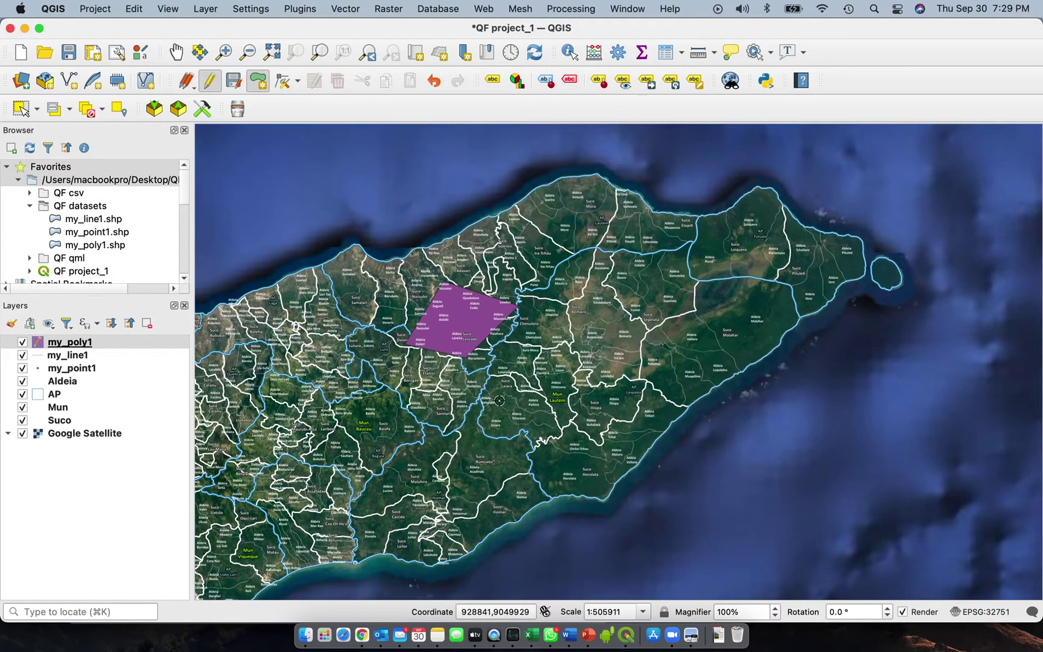
Turn on editing for my_line1 and draw a four-vertex sample line on the map
{"action": "left_click", "coordinate": [83, 361]}
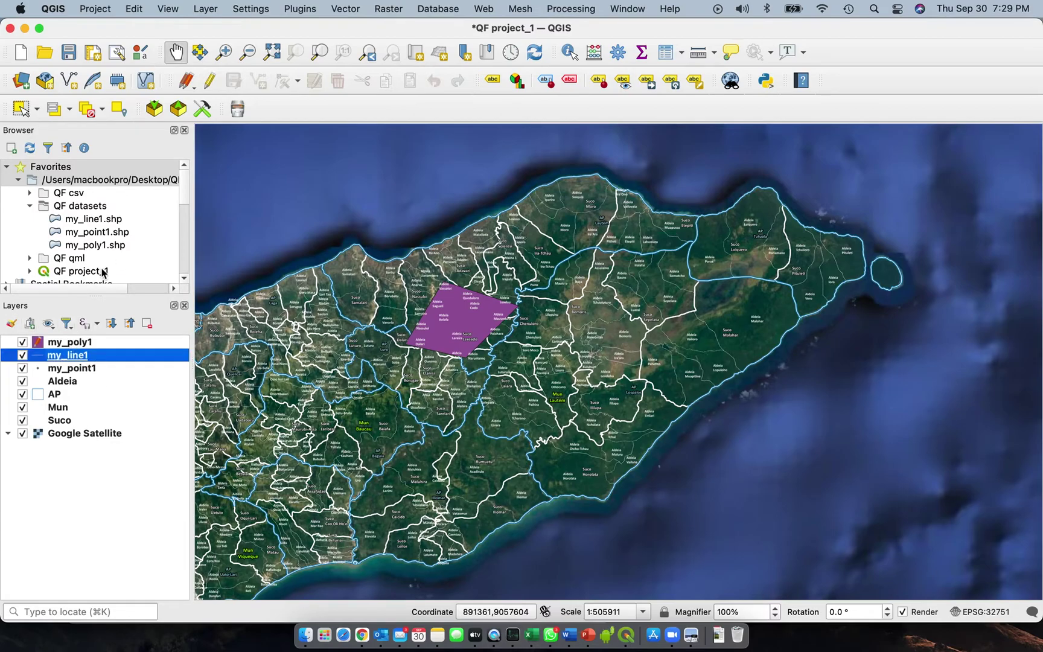
{"action": "left_click", "coordinate": [210, 84]}
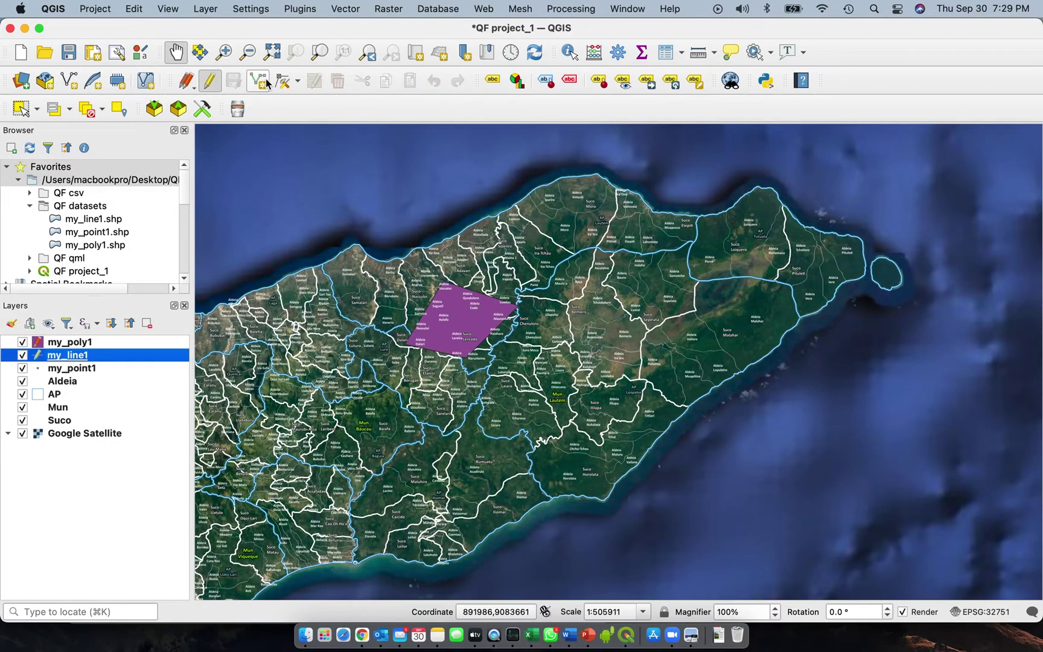
{"action": "left_click", "coordinate": [258, 80]}
{"action": "left_click", "coordinate": [483, 253]}
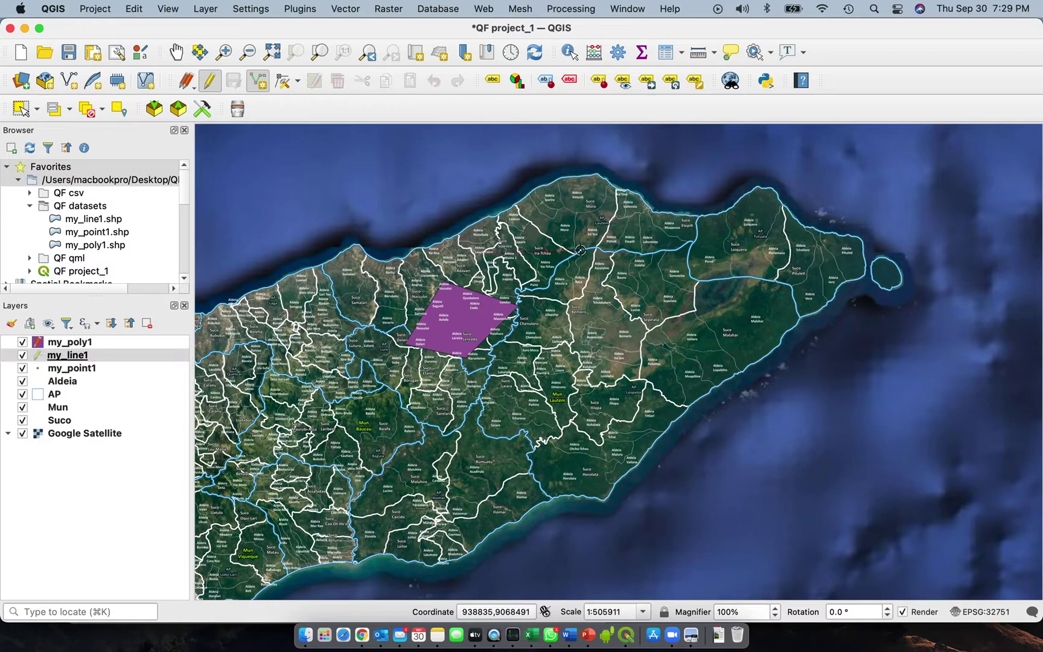
{"action": "left_click", "coordinate": [580, 250]}
{"action": "left_click", "coordinate": [615, 297]}
{"action": "left_click", "coordinate": [637, 308]}
Finish the line and give the new feature an id of 1
{"action": "right_click", "coordinate": [666, 326]}
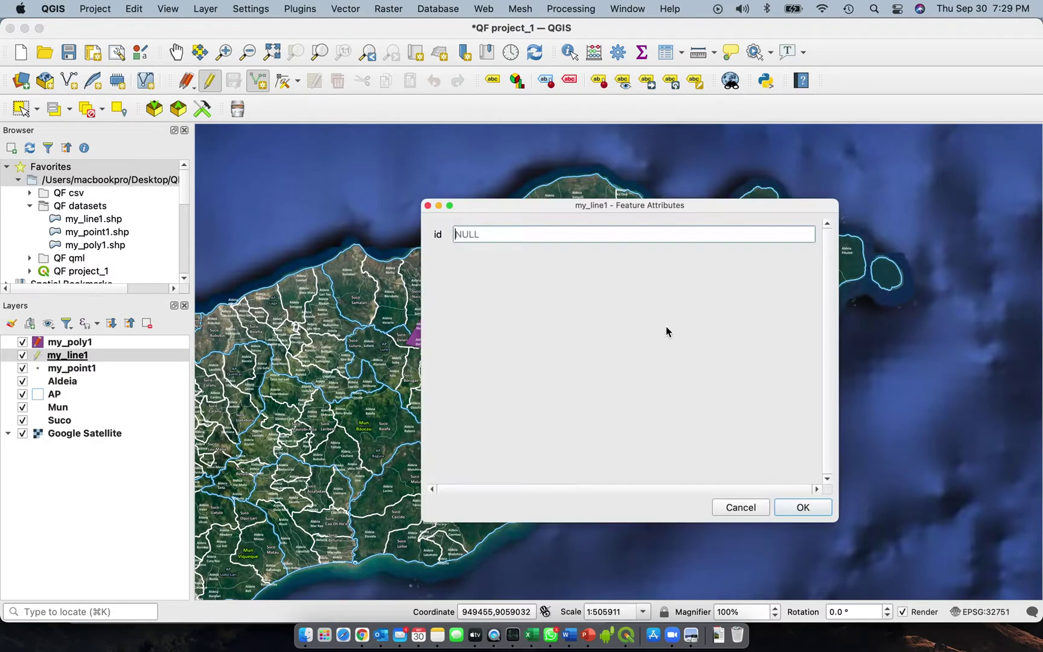
{"action": "type", "text": "1"}
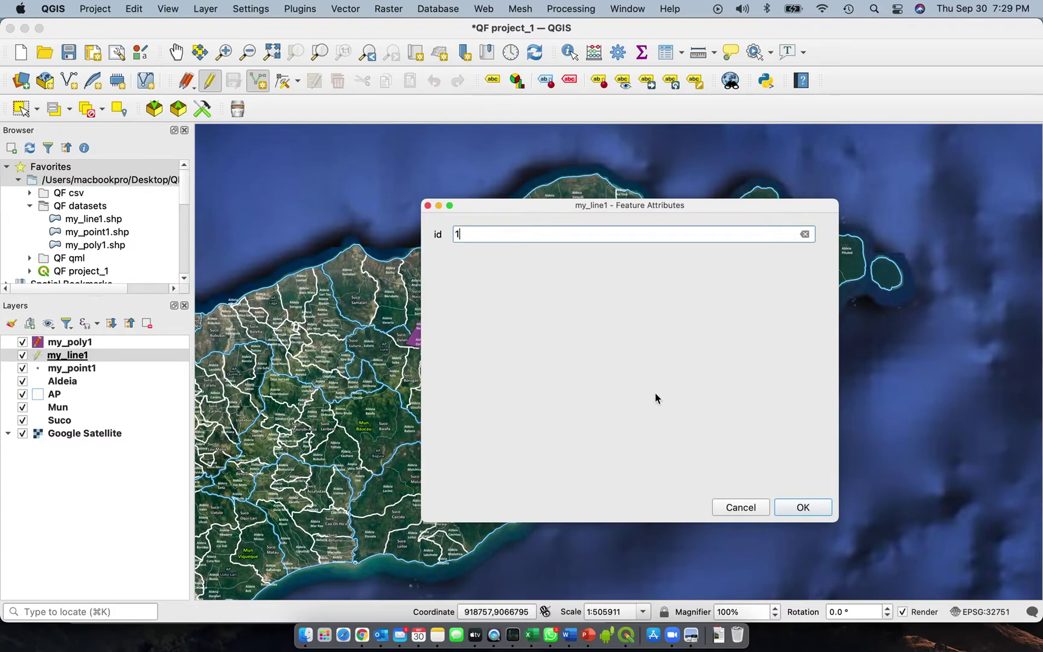
{"action": "left_click", "coordinate": [803, 508]}
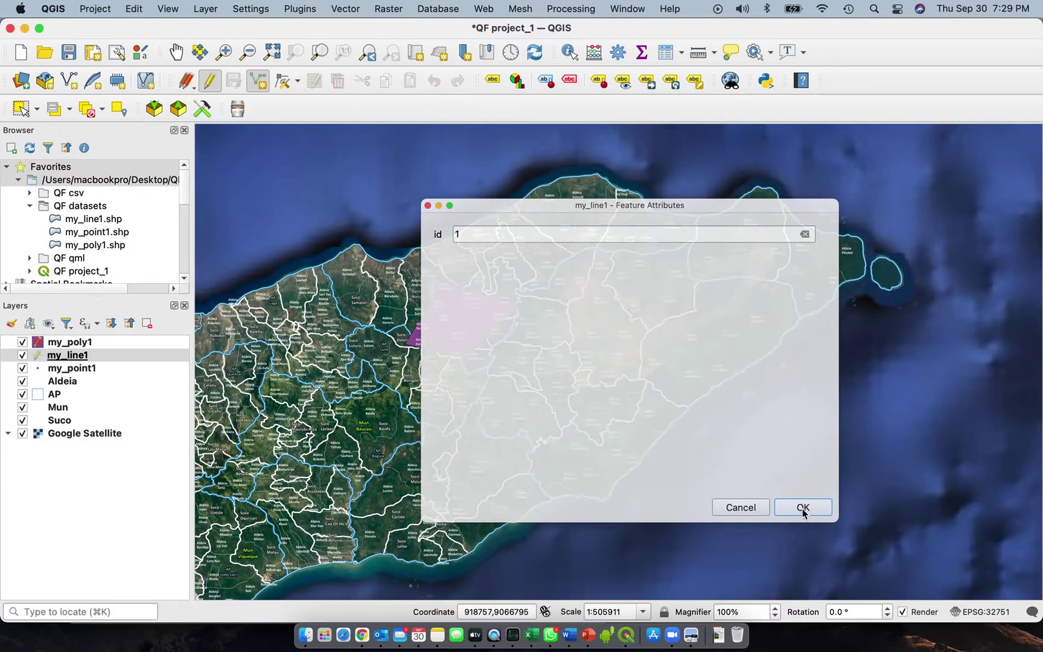
{"action": "right_click", "coordinate": [76, 356]}
Add a Date-type field named 'date' to my_line1, save its edits, and close the attribute table
{"action": "left_click", "coordinate": [117, 229]}
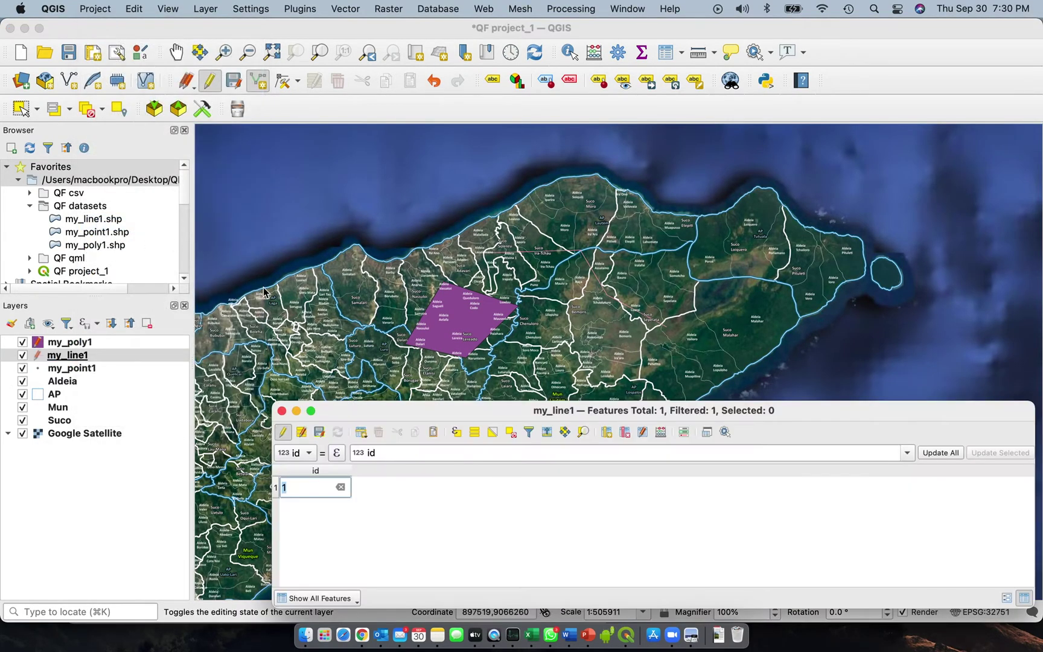
{"action": "left_click_drag", "start_coordinate": [361, 410], "coordinate": [330, 274]}
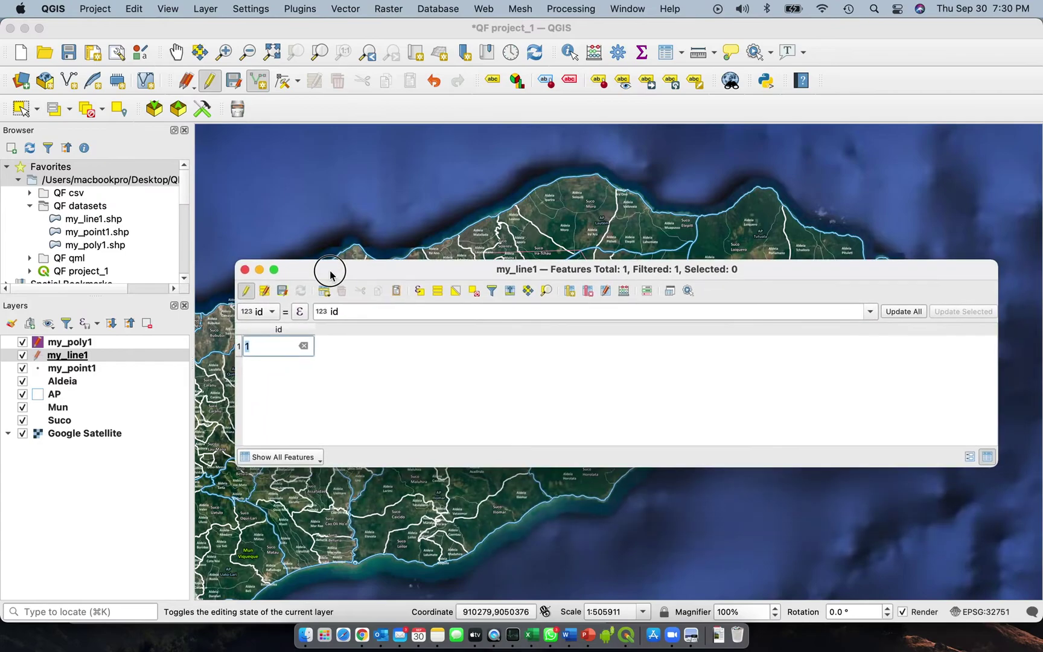
{"action": "left_click", "coordinate": [569, 291]}
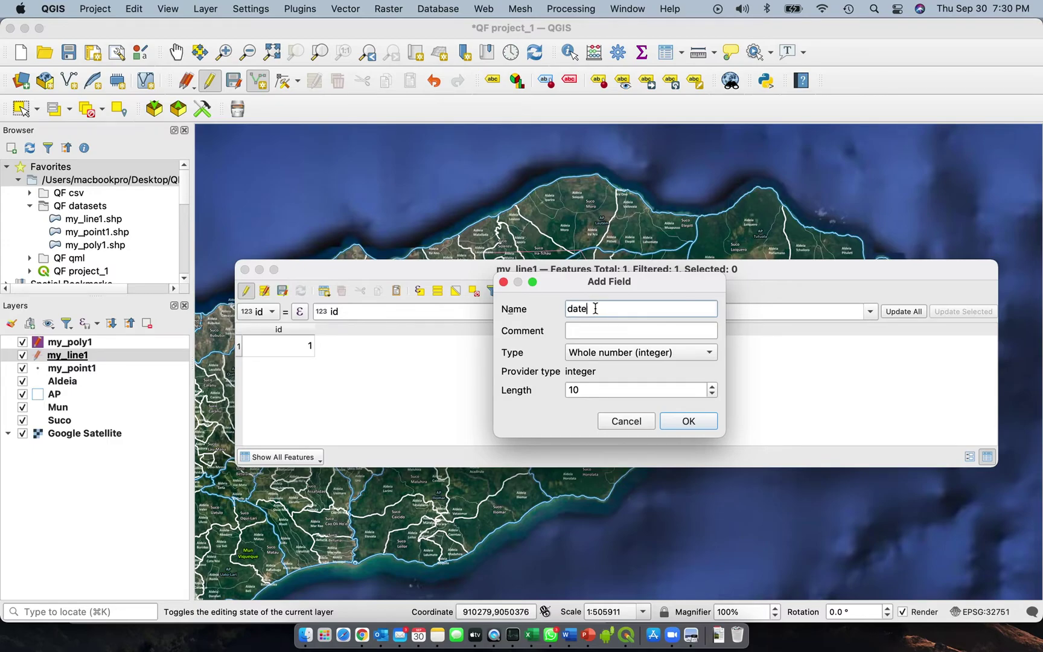
{"action": "left_click", "coordinate": [708, 355]}
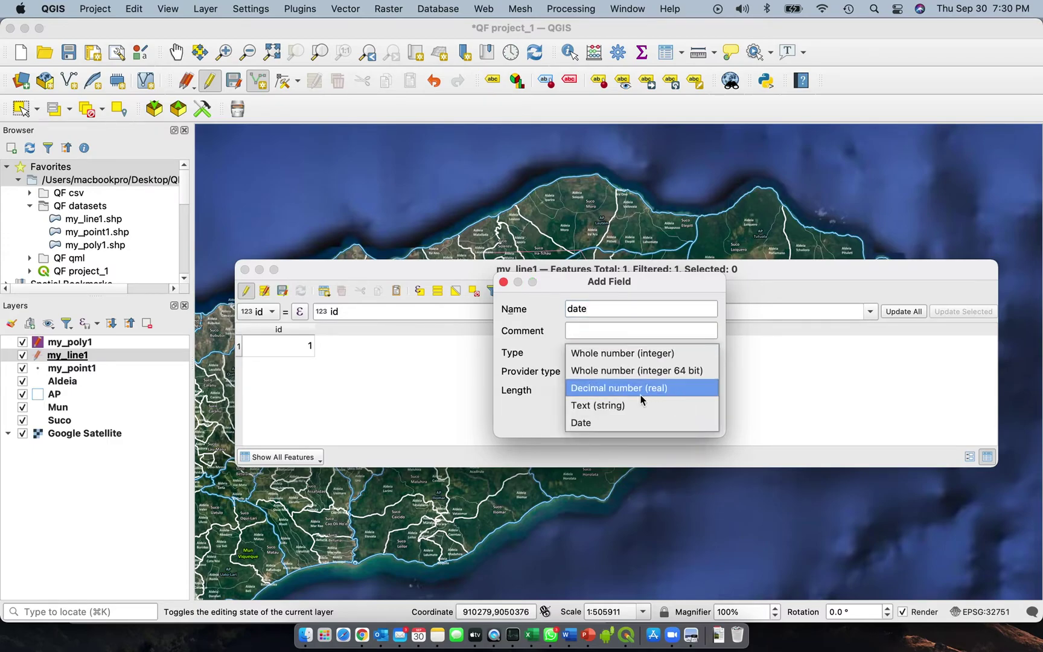
{"action": "left_click", "coordinate": [626, 423]}
{"action": "left_click", "coordinate": [674, 428]}
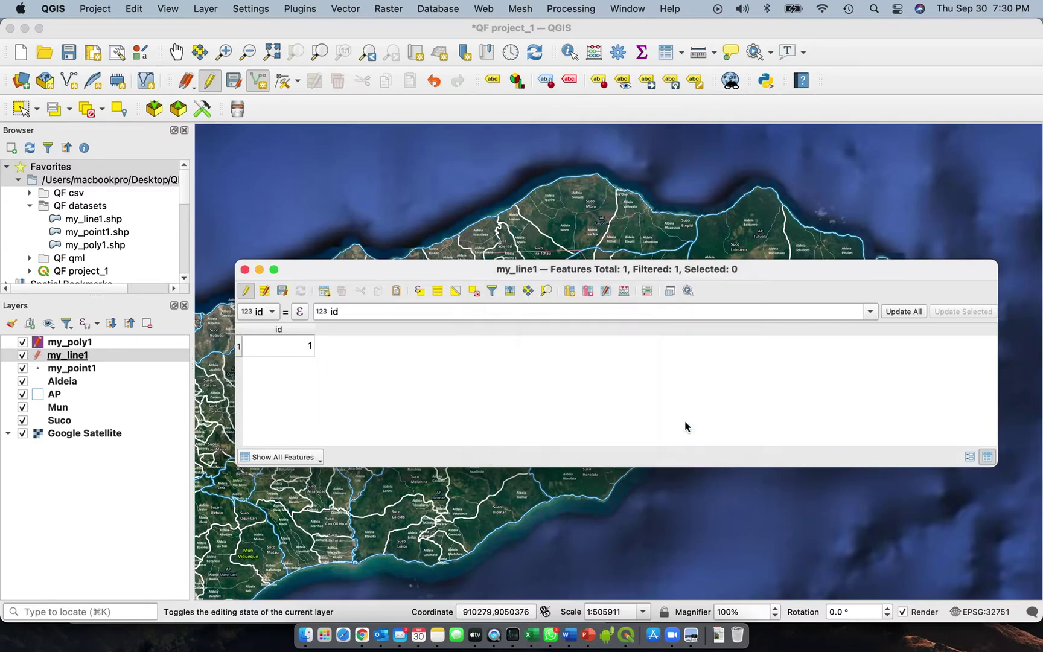
{"action": "left_click", "coordinate": [282, 291]}
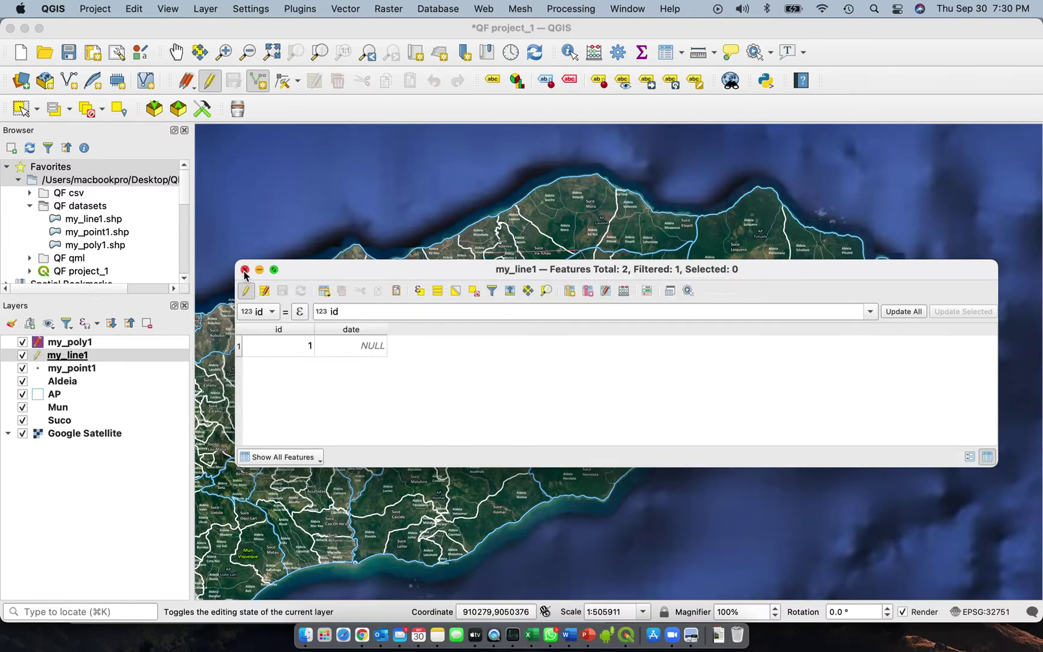
{"action": "left_click", "coordinate": [244, 270]}
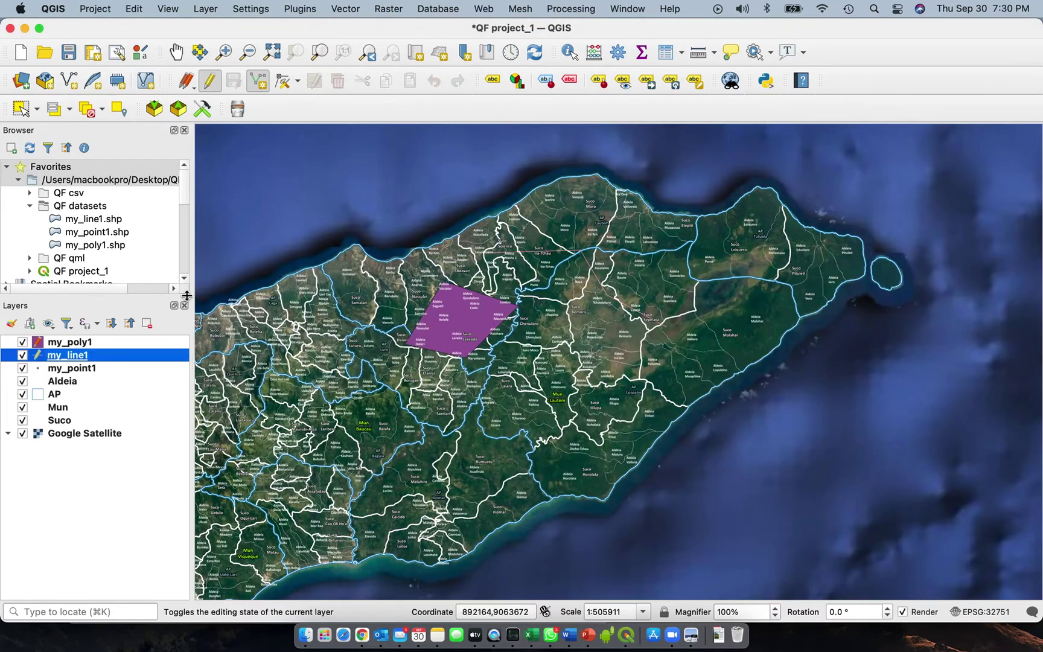
Turn on editing for my_point1, place one point on the map, and give it id 1
{"action": "left_click", "coordinate": [97, 371]}
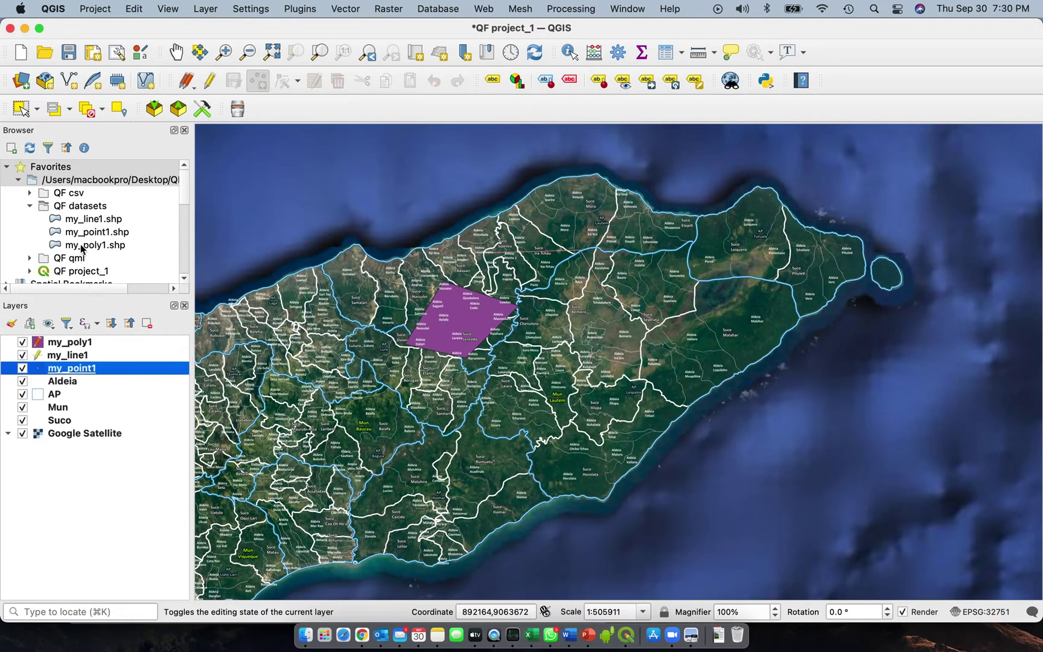
{"action": "left_click", "coordinate": [210, 85]}
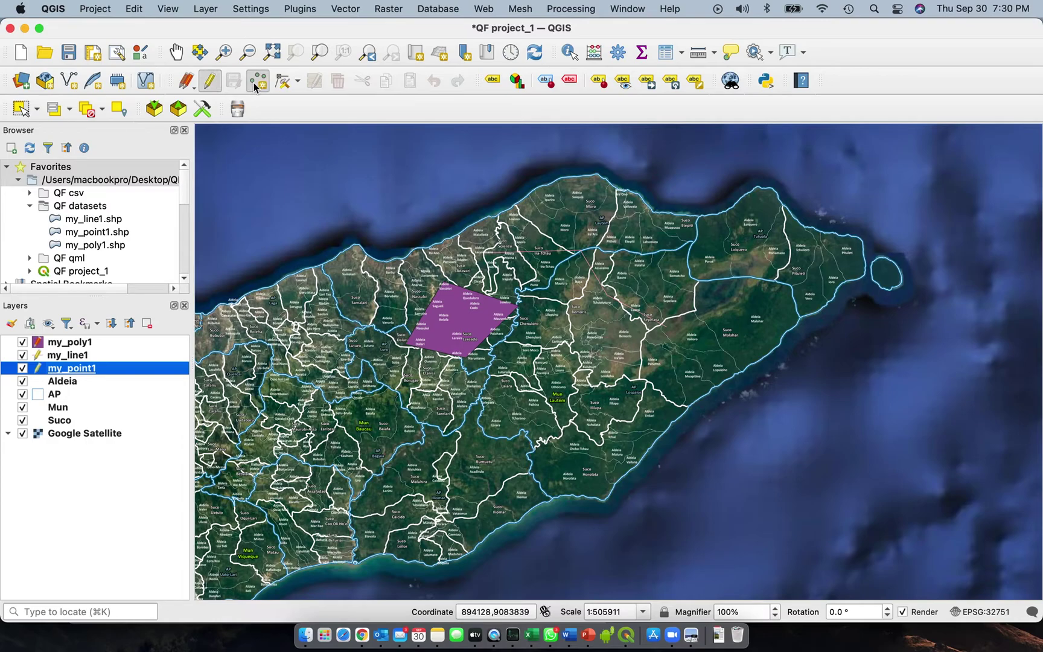
{"action": "left_click", "coordinate": [257, 85]}
{"action": "left_click", "coordinate": [325, 343]}
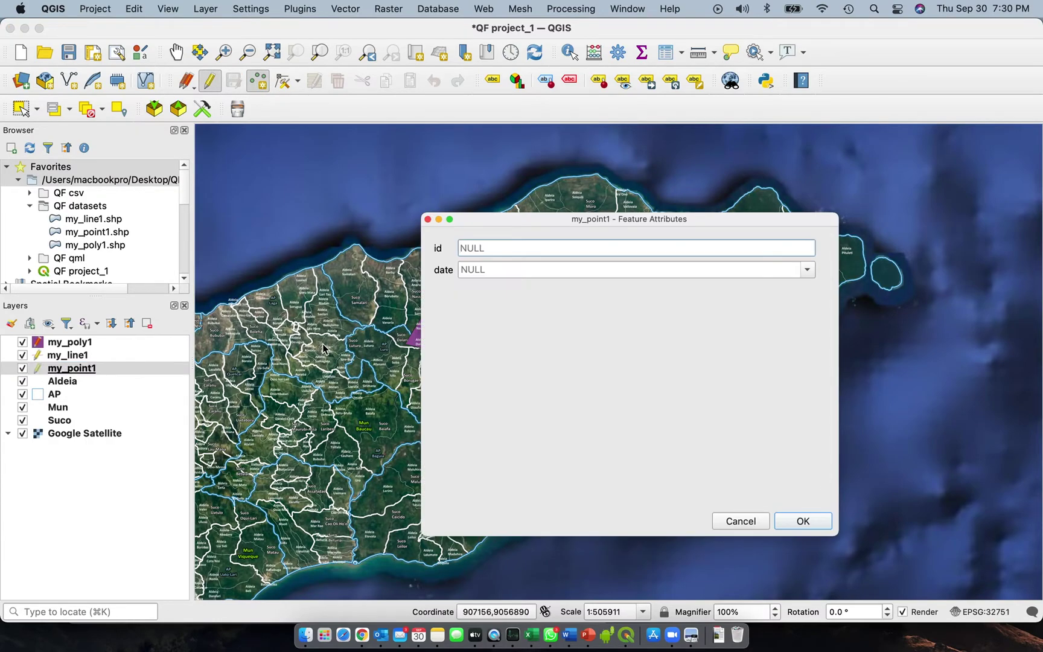
{"action": "type", "text": "1"}
{"action": "left_click", "coordinate": [800, 520]}
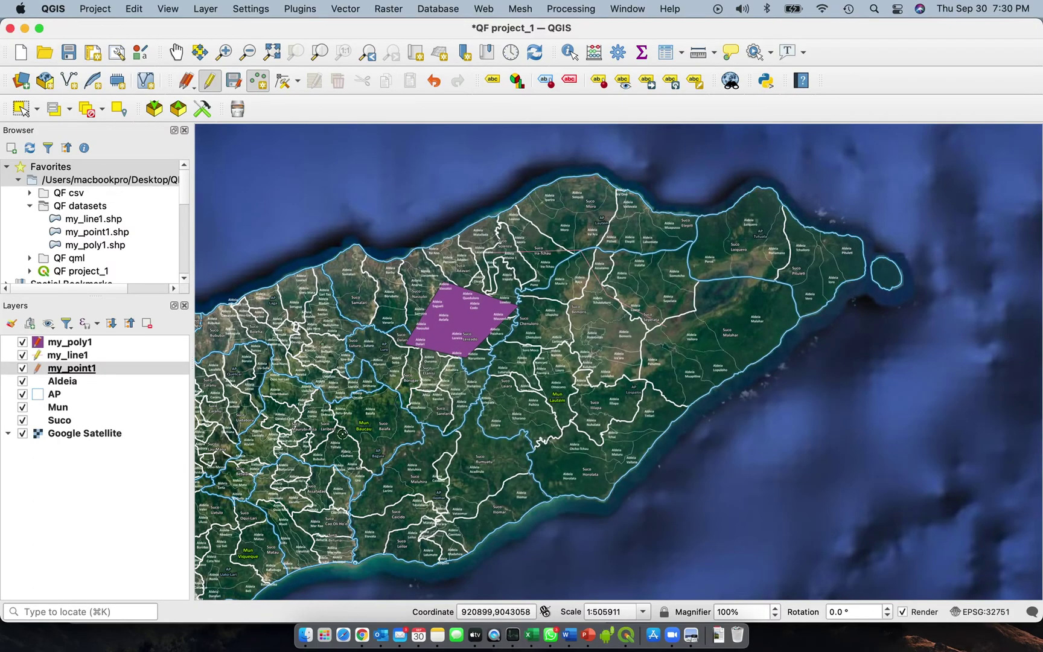
{"action": "right_click", "coordinate": [59, 347]}
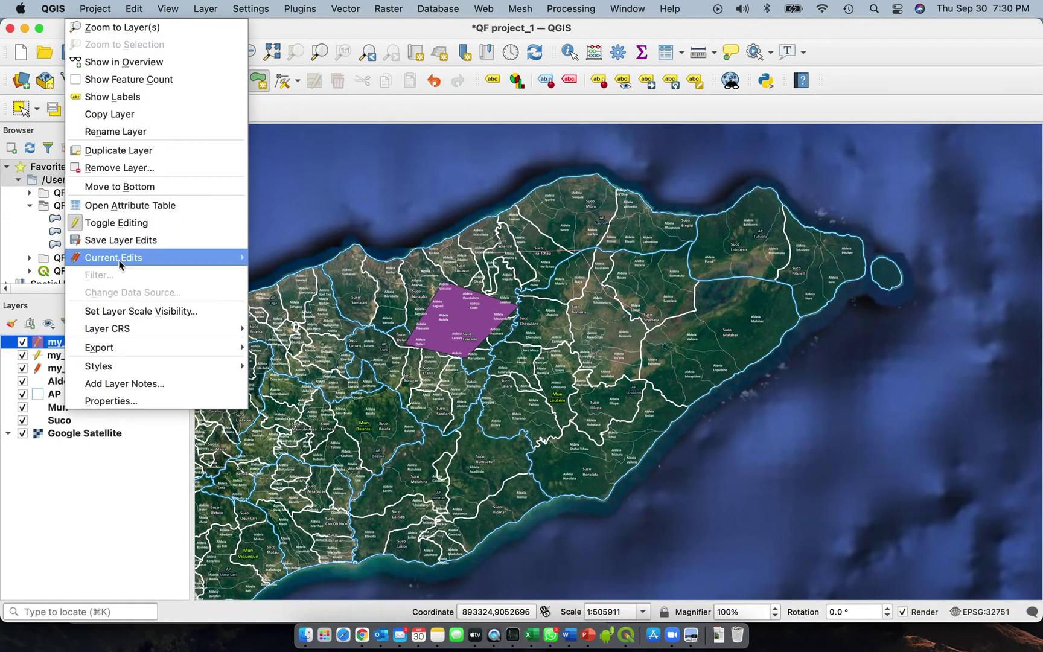
Review the attribute tables of my_poly1, my_line1 and my_point1 for one feature each
{"action": "left_click", "coordinate": [118, 207]}
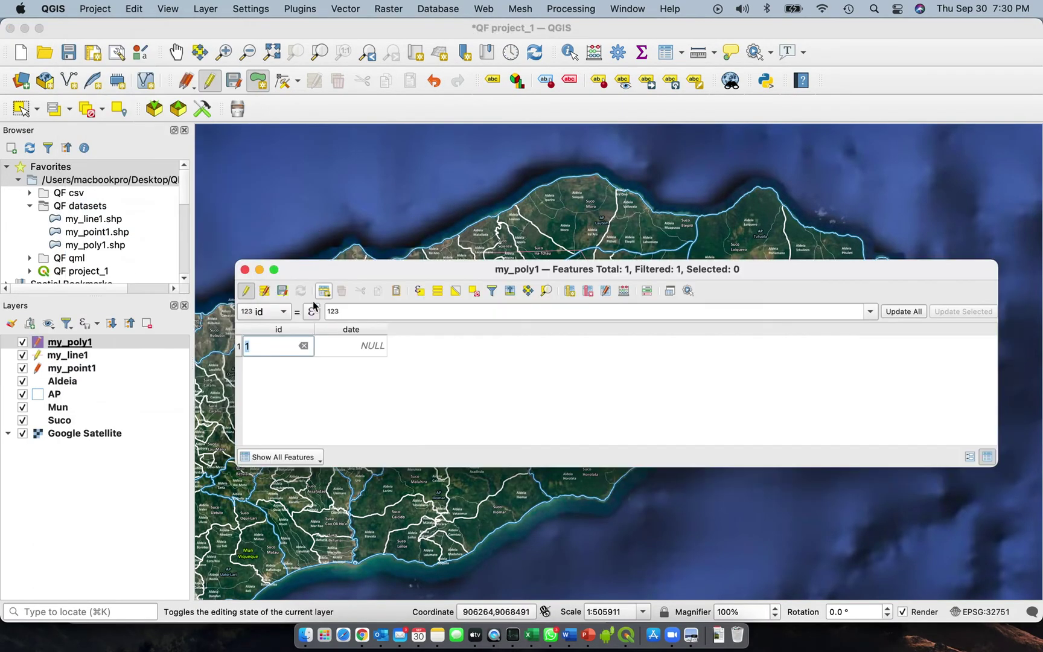
{"action": "left_click", "coordinate": [245, 272]}
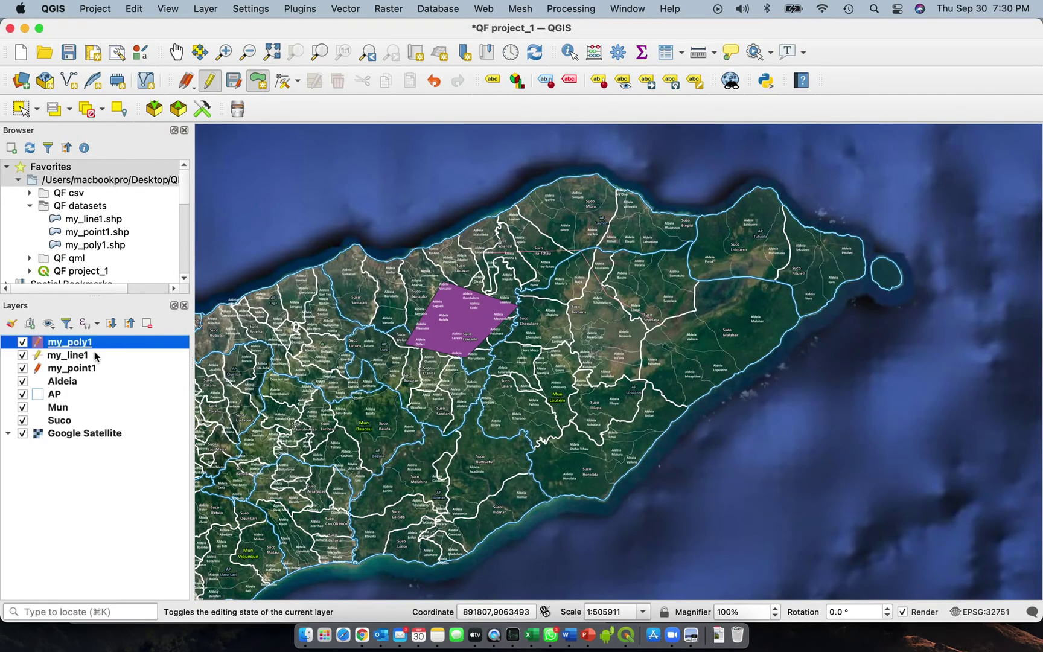
{"action": "right_click", "coordinate": [92, 356]}
{"action": "left_click", "coordinate": [132, 223]}
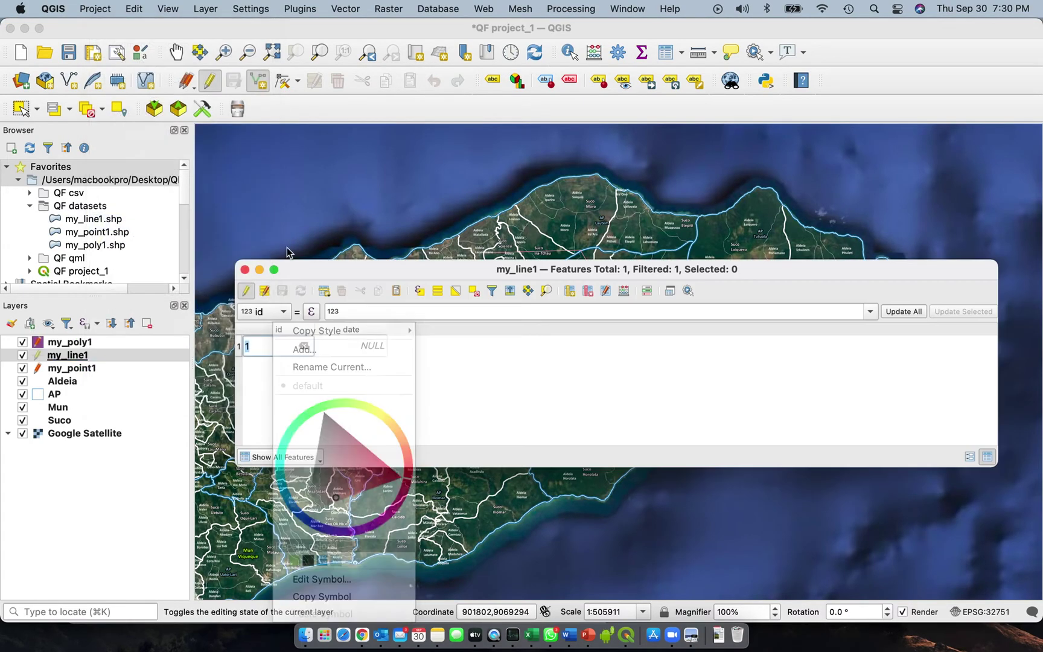
{"action": "left_click", "coordinate": [245, 270]}
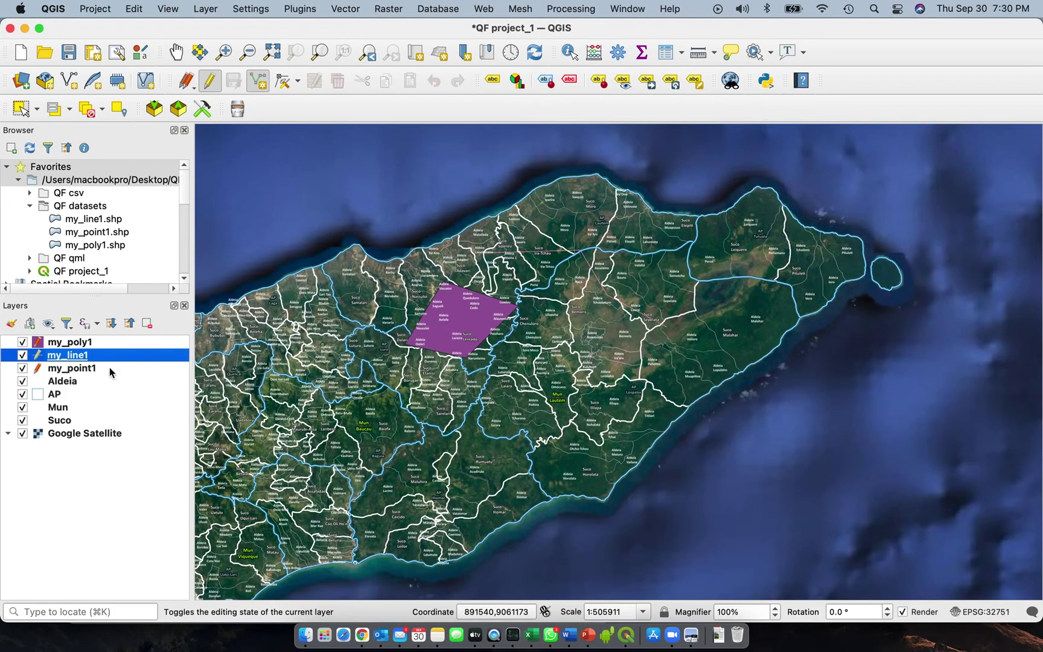
{"action": "right_click", "coordinate": [109, 367]}
{"action": "left_click", "coordinate": [149, 223]}
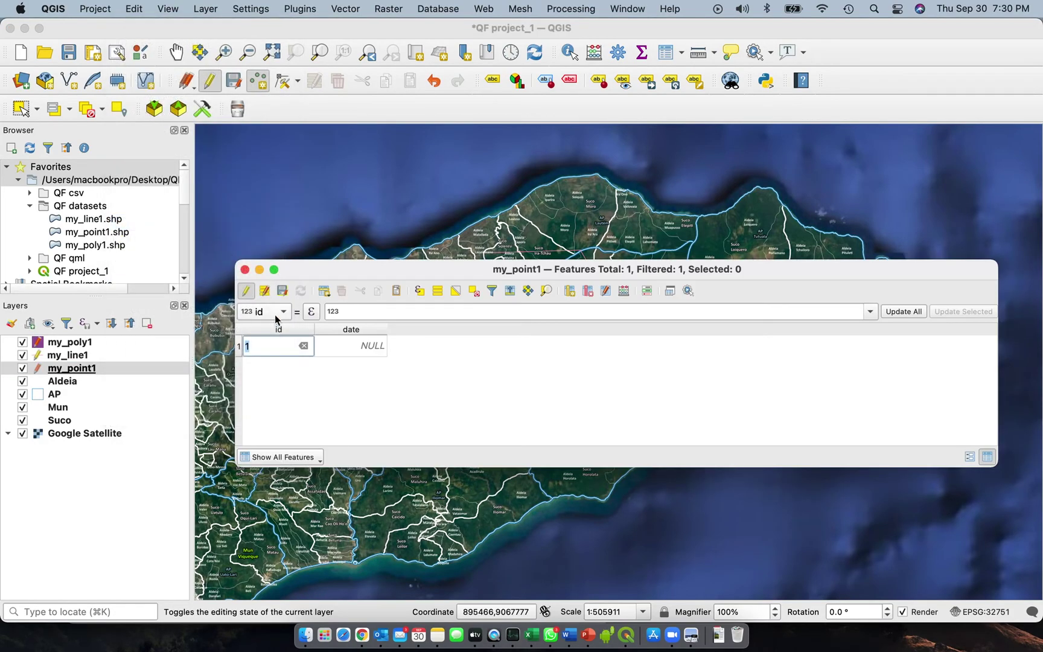
{"action": "left_click", "coordinate": [244, 269]}
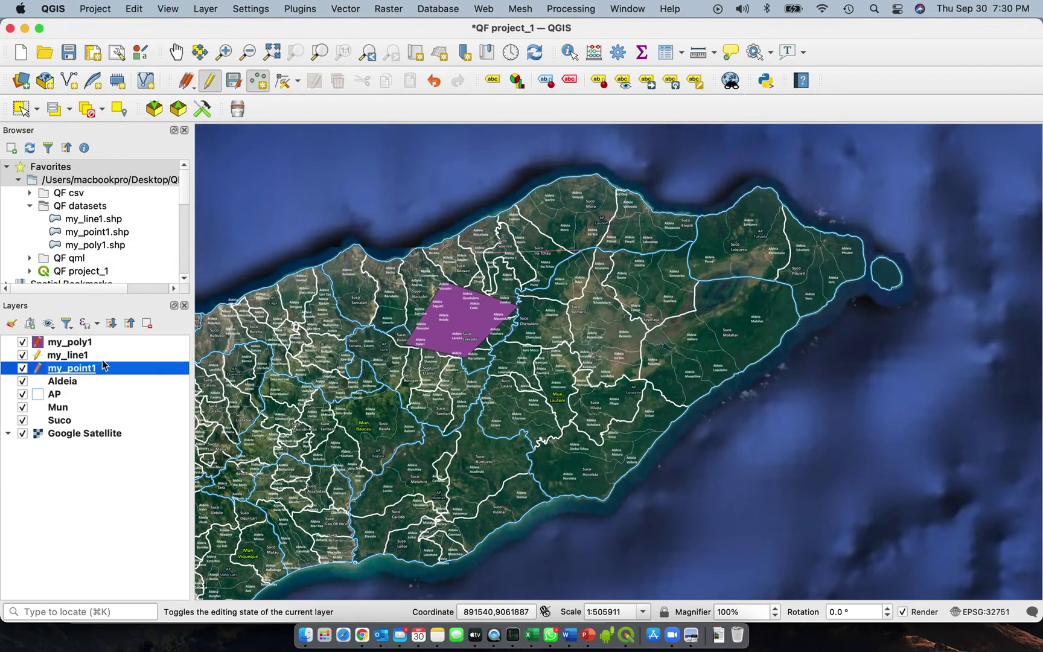
Save my_point1's edits and turn off editing for my_point1 and my_line1
{"action": "left_click", "coordinate": [232, 85]}
{"action": "left_click", "coordinate": [210, 83]}
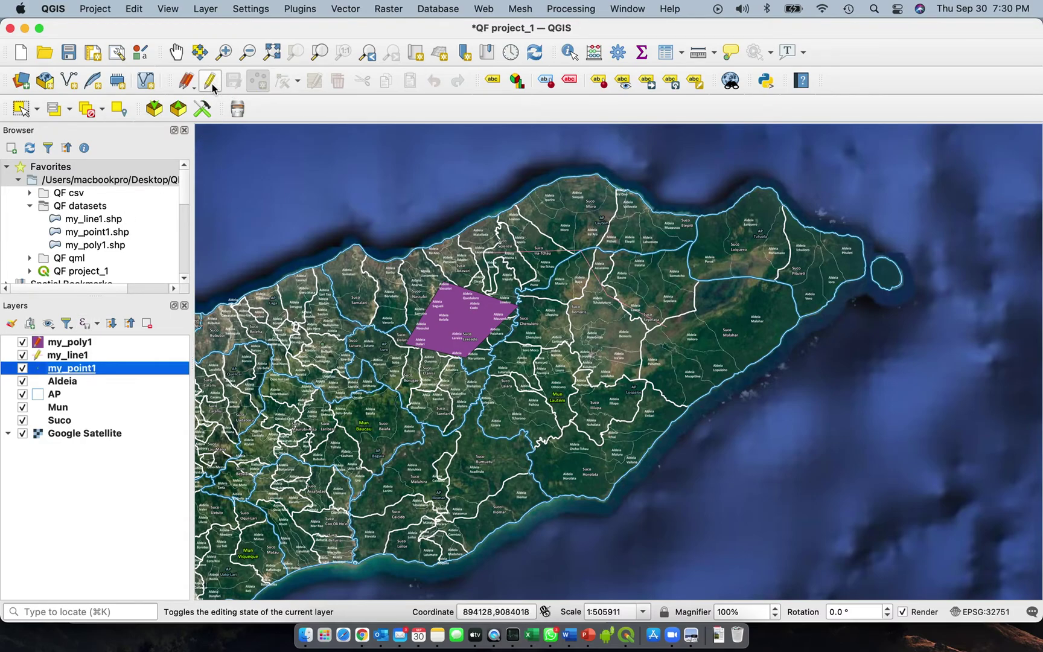
{"action": "left_click", "coordinate": [94, 356]}
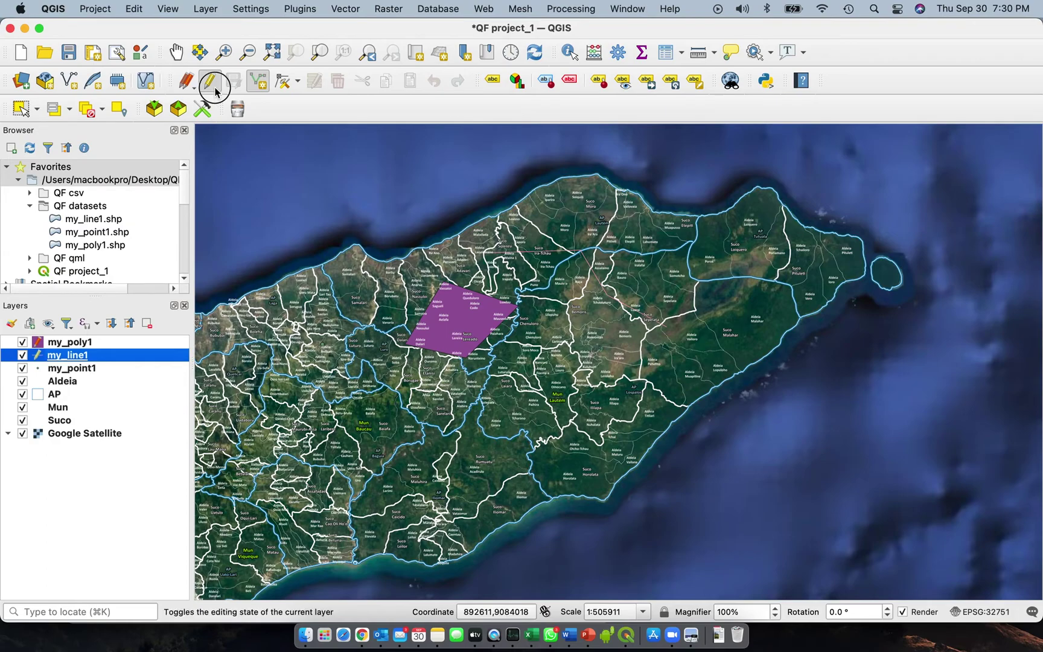
{"action": "left_click", "coordinate": [211, 83]}
Turn off editing for my_poly1, then browse the Layer > Create Layer menu without choosing anything
{"action": "left_click", "coordinate": [104, 342]}
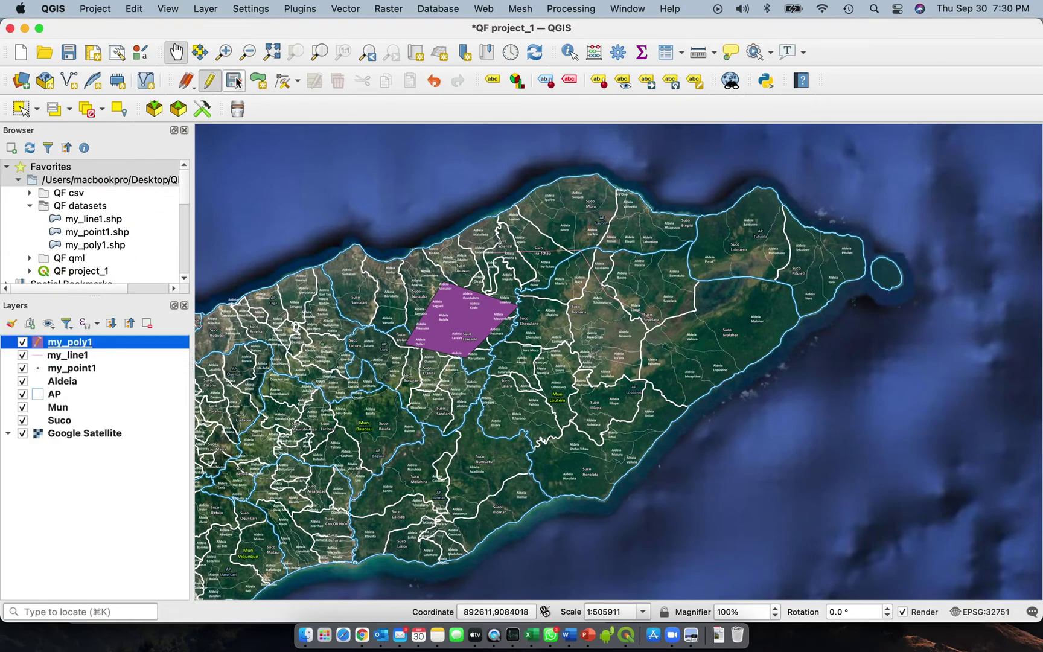
{"action": "left_click", "coordinate": [209, 81]}
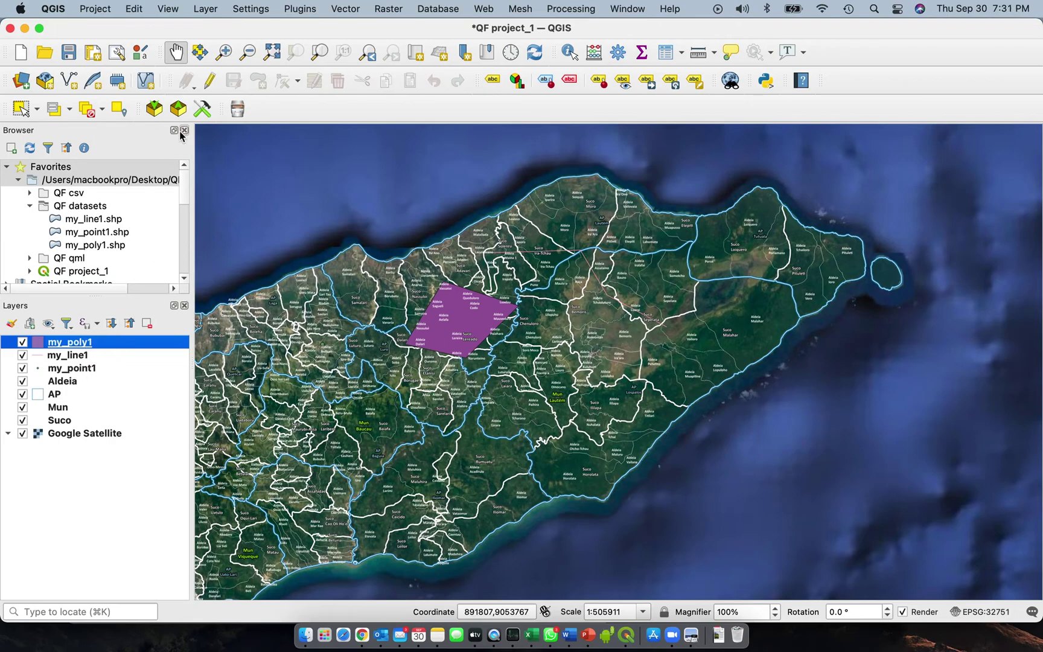
{"action": "left_click", "coordinate": [199, 9]}
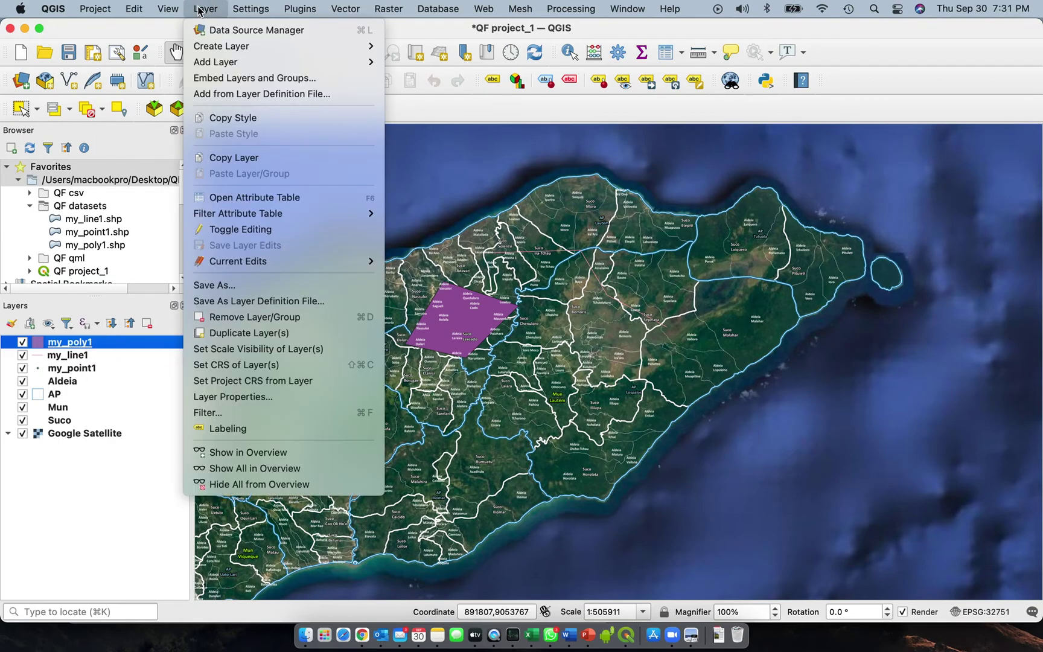
{"action": "mouse_move", "coordinate": [235, 48]}
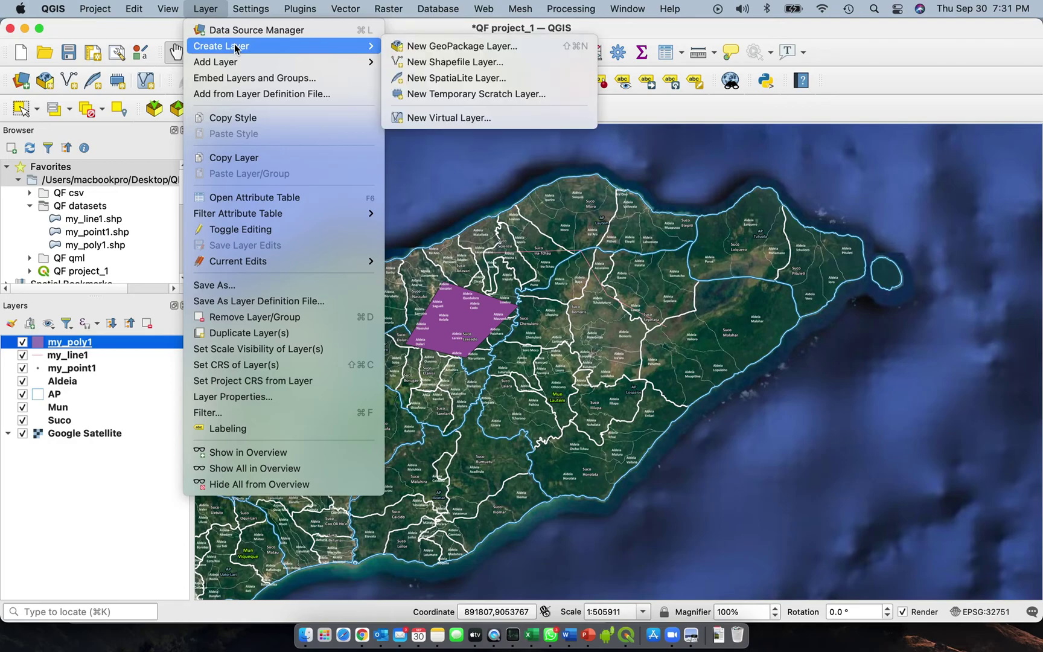
{"action": "left_click", "coordinate": [422, 62]}
{"action": "left_click", "coordinate": [427, 110]}
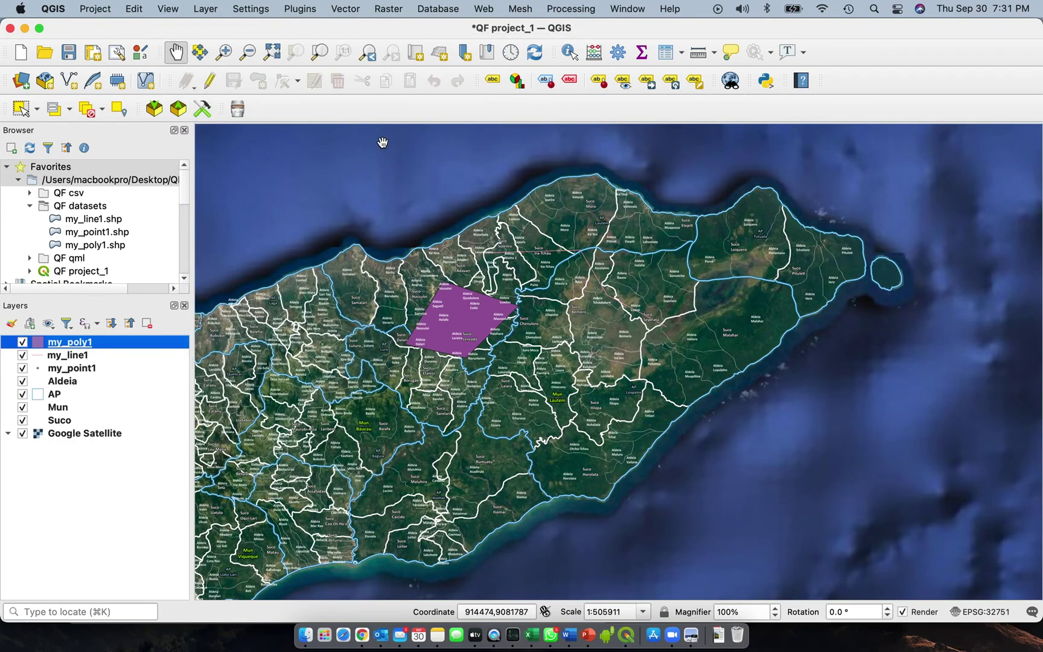